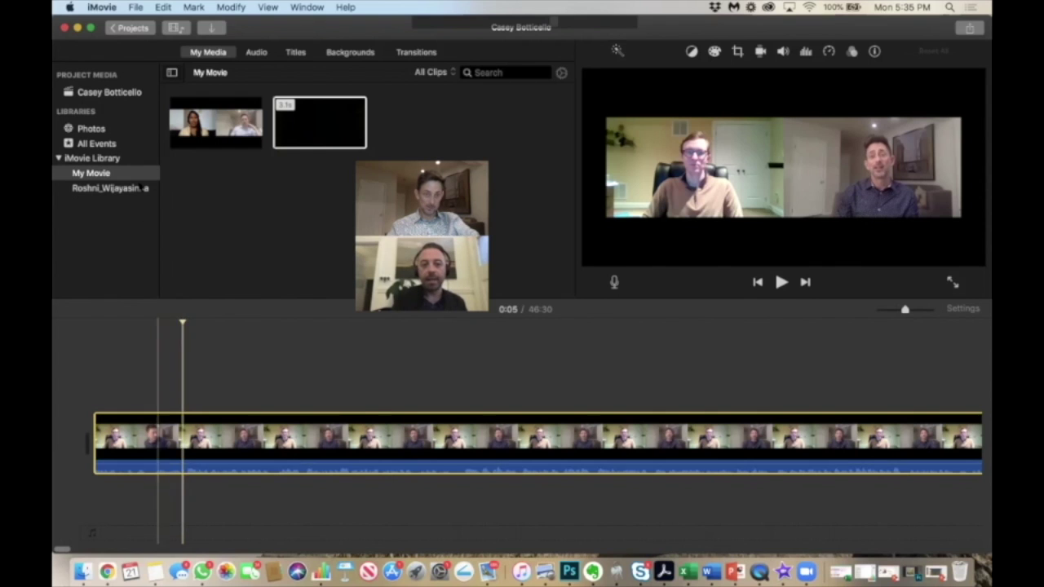
# Split the interview clip at the playhead at 0:05 and delete its opening 5.2-second segment.
pyautogui.click(230, 7)
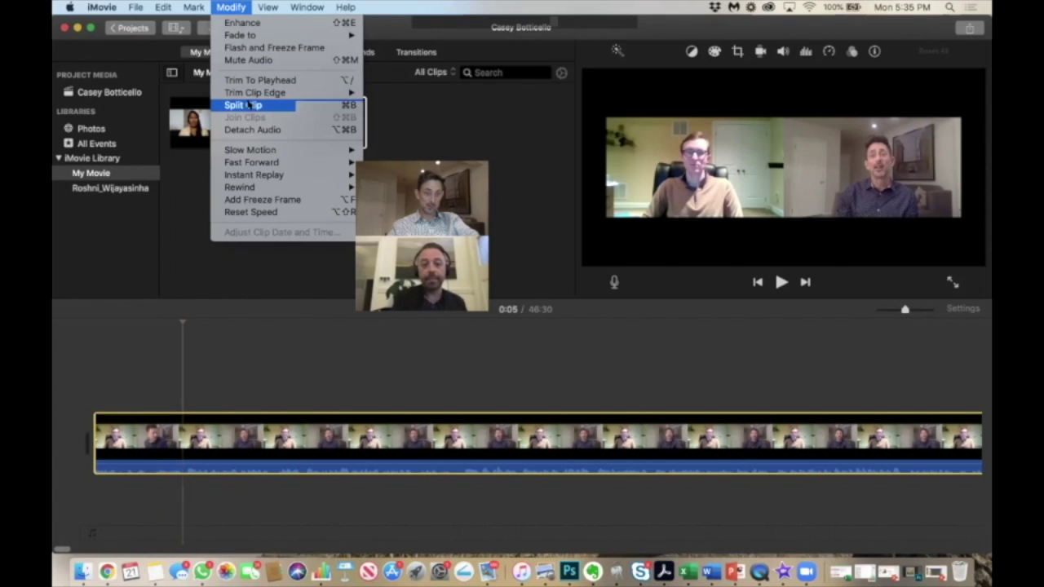
pyautogui.click(245, 106)
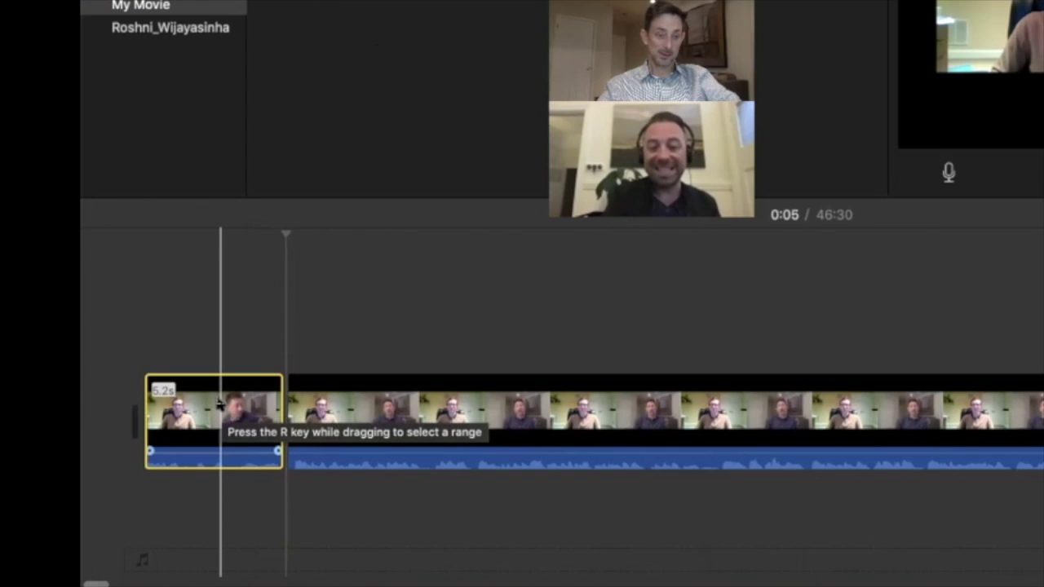
pyautogui.click(218, 401)
pyautogui.rightClick(218, 398)
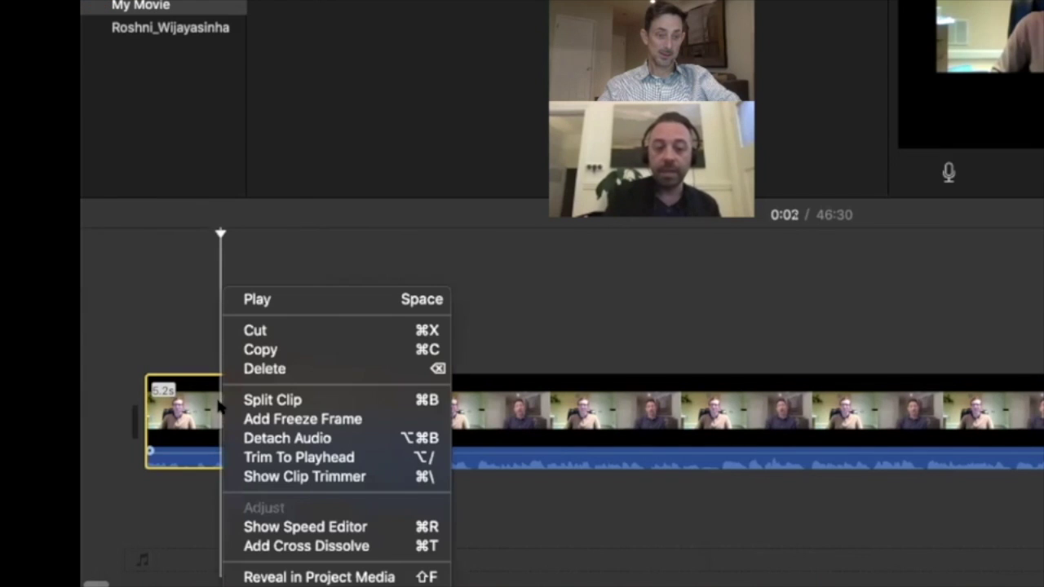
pyautogui.click(256, 370)
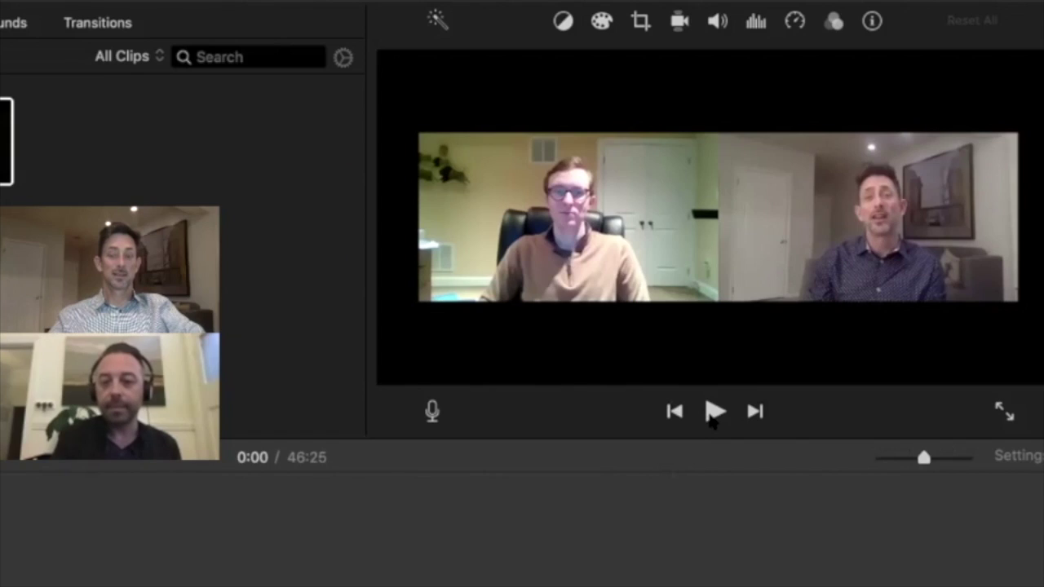
# Play back the trimmed opening, and insert the 3.1 s story2021.co intro clip at the start of the timeline.
pyautogui.click(713, 413)
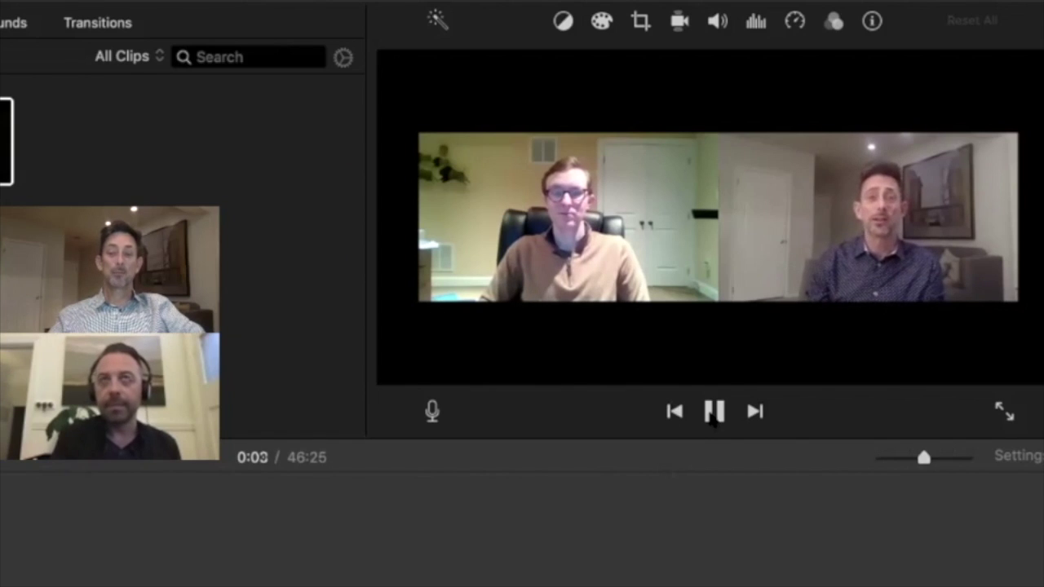
pyautogui.click(714, 413)
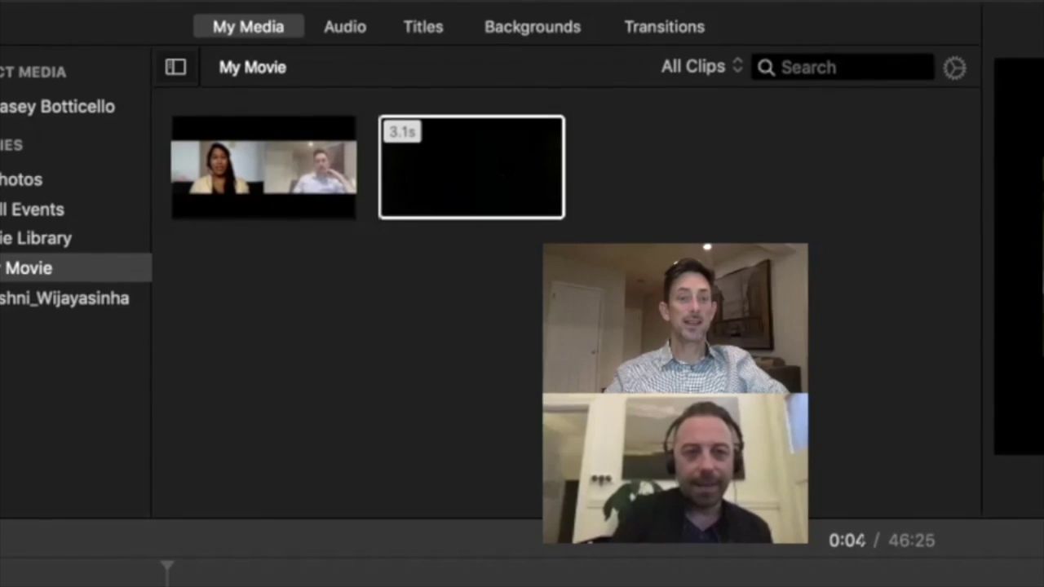
pyautogui.click(334, 122)
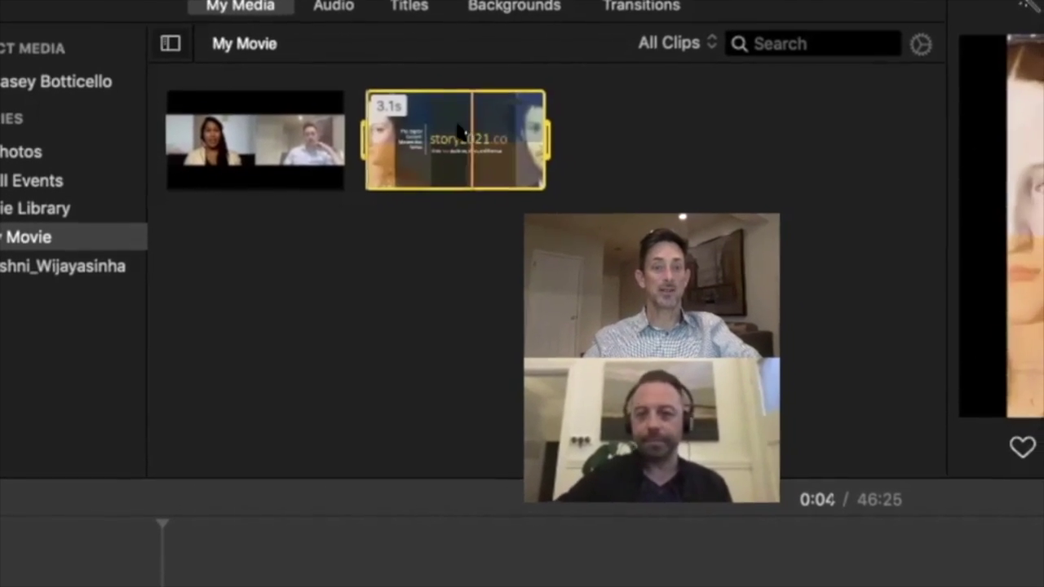
pyautogui.moveTo(438, 90); pyautogui.dragTo(36, 482)
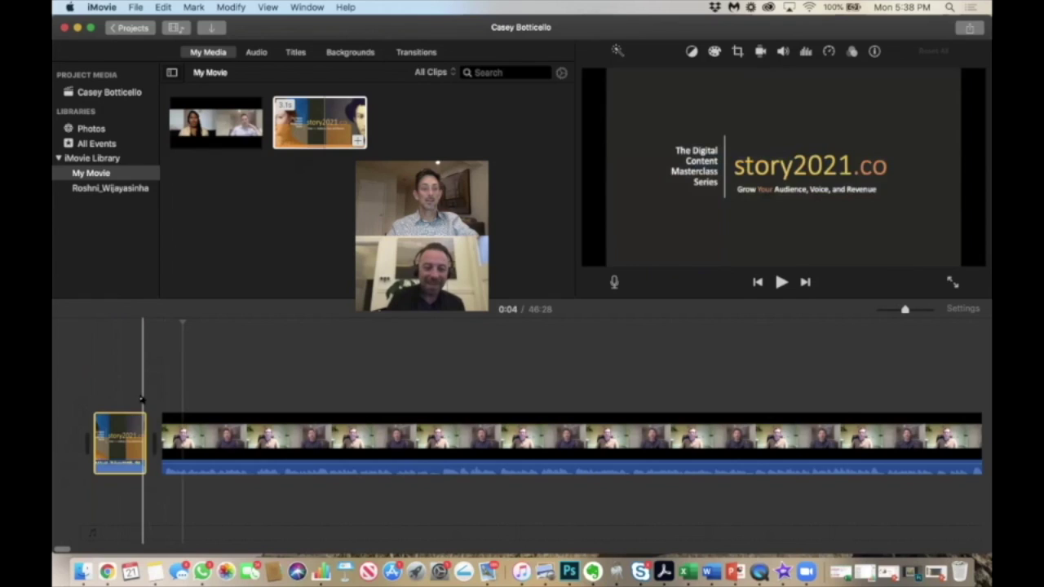
# Add a Cross Dissolve transition between the story2021.co intro clip and the interview clip.
pyautogui.click(416, 52)
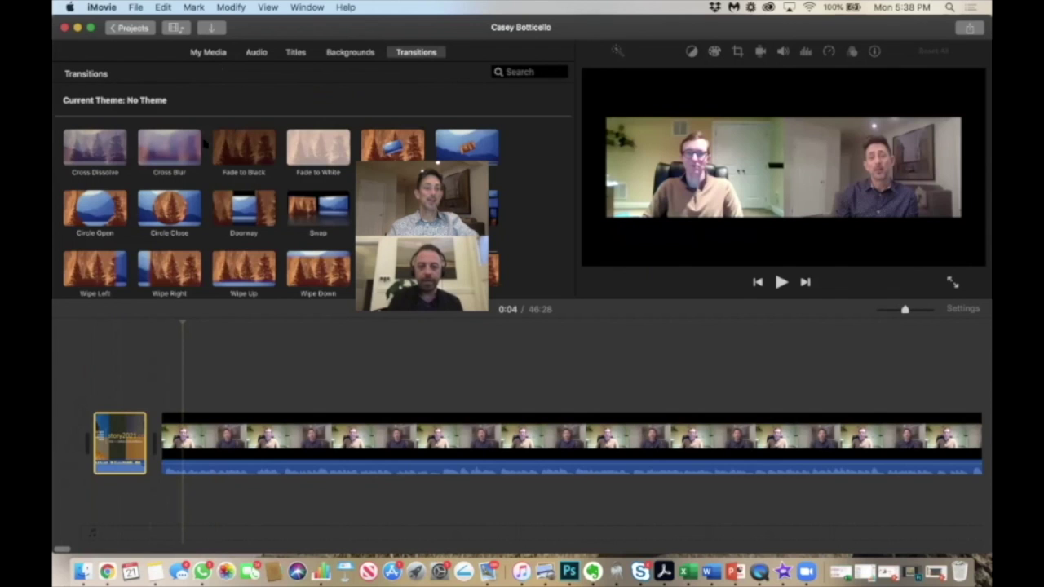
pyautogui.moveTo(105, 150); pyautogui.dragTo(132, 330)
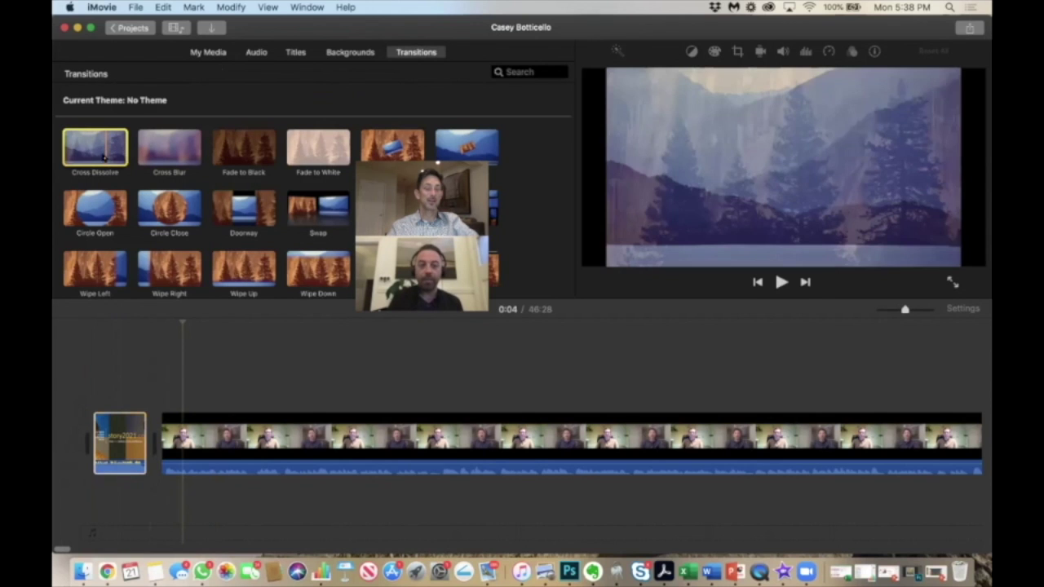
pyautogui.moveTo(150, 500); pyautogui.dragTo(175, 586)
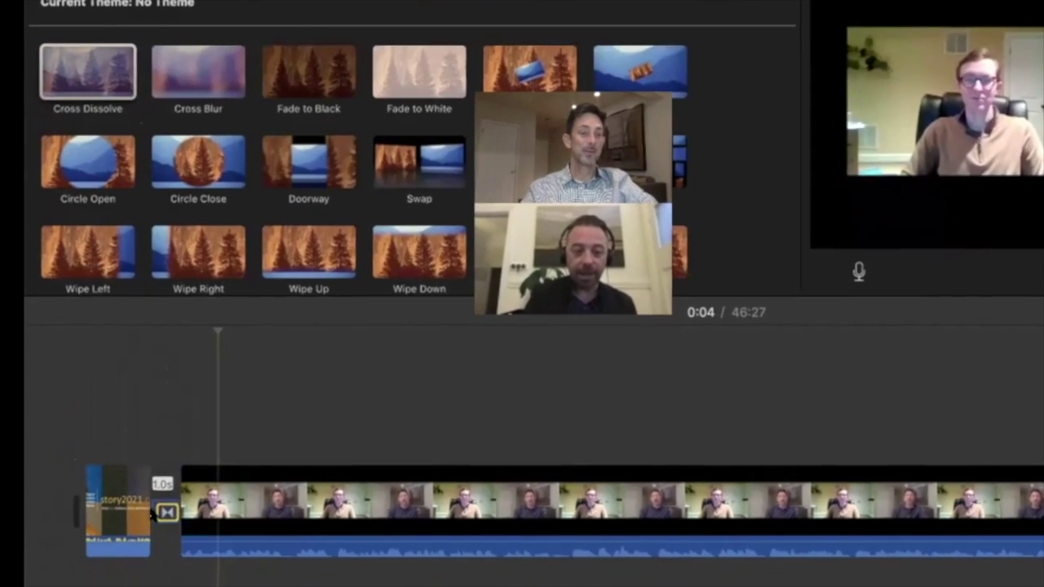
pyautogui.click(163, 513)
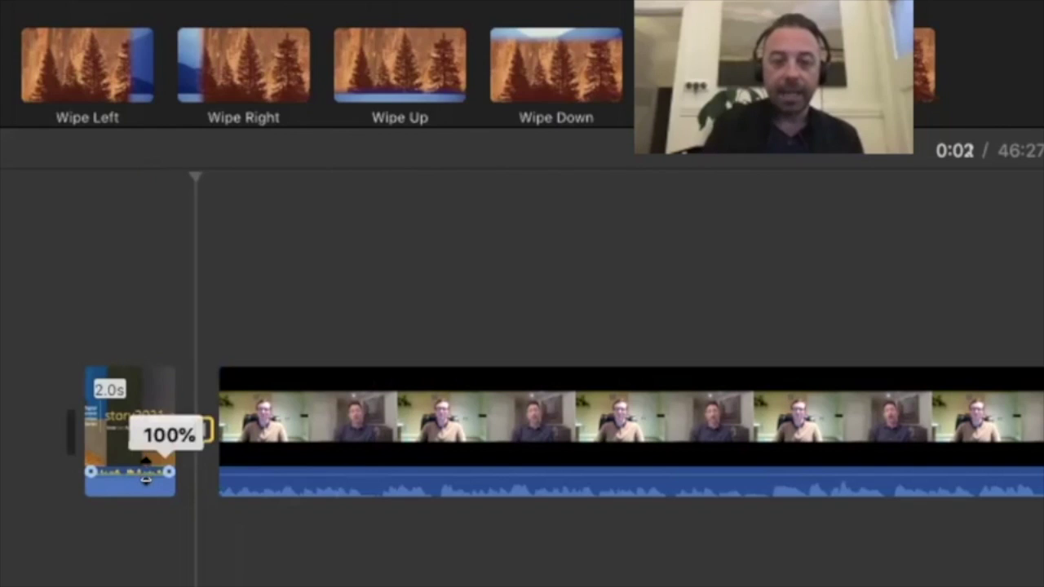
pyautogui.moveTo(146, 480)
pyautogui.mouseDown()
pyautogui.moveTo(145, 494)
pyautogui.moveTo(149, 483)
pyautogui.mouseUp()
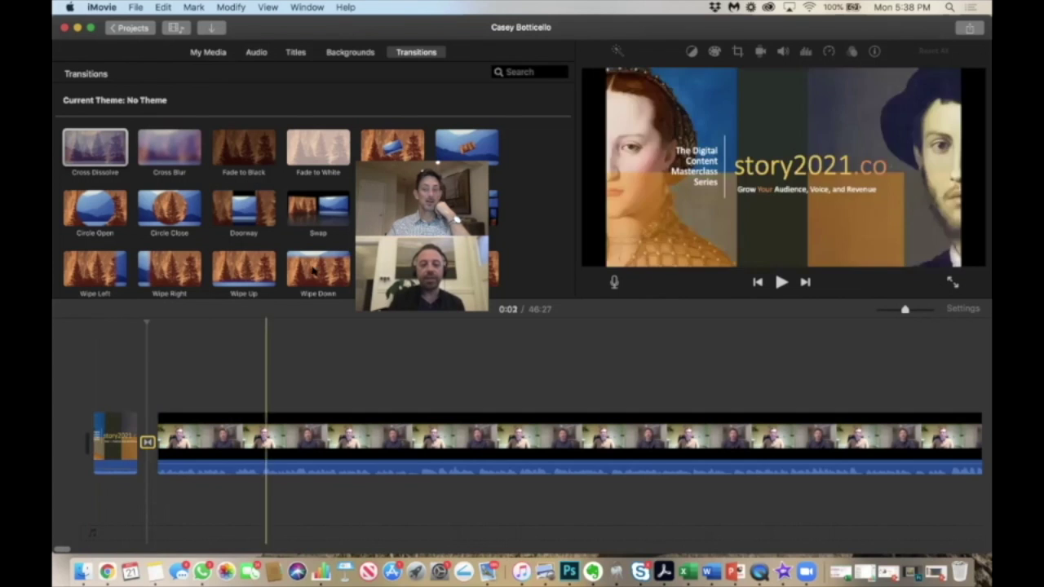
# Play the movie on from the new transition, and replay it from about 0:09 with the title styles open.
pyautogui.click(779, 282)
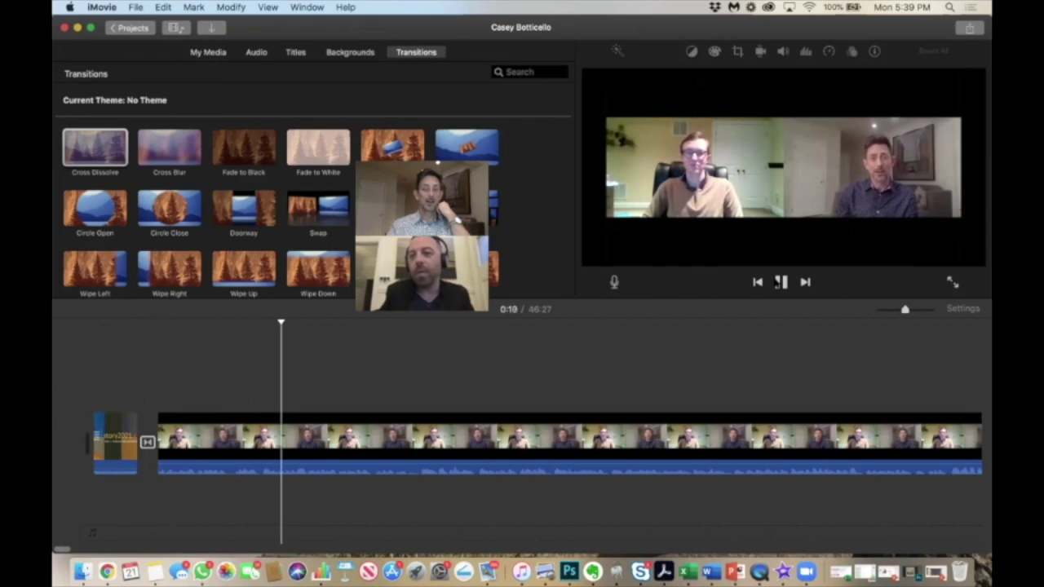
pyautogui.click(780, 281)
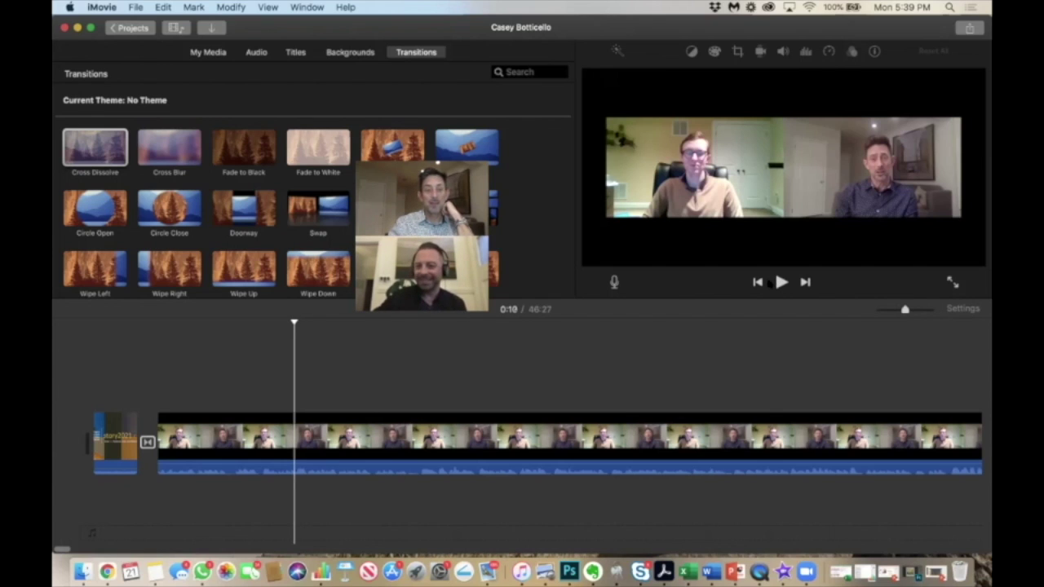
pyautogui.click(293, 386)
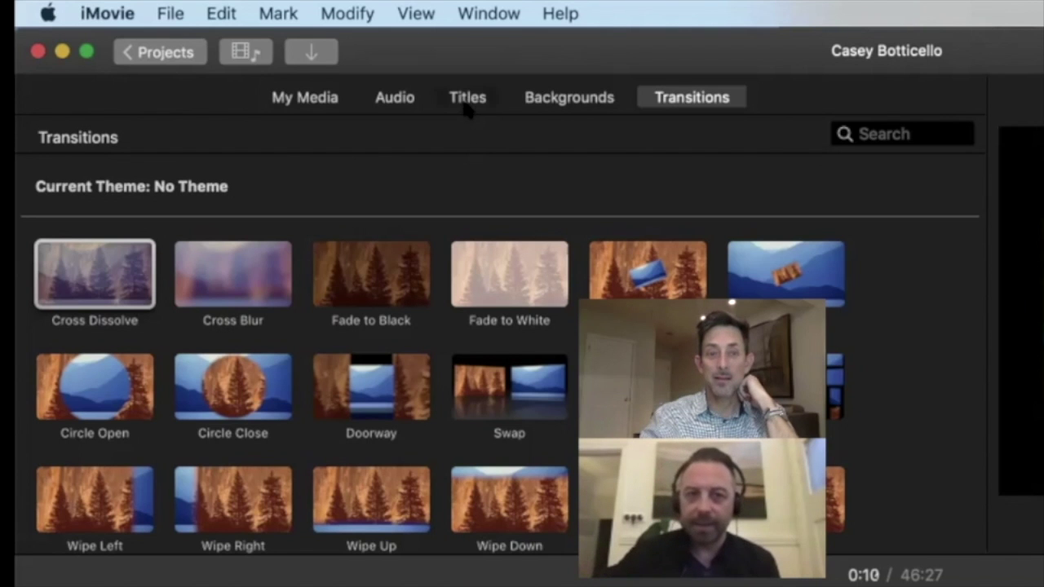
pyautogui.click(469, 106)
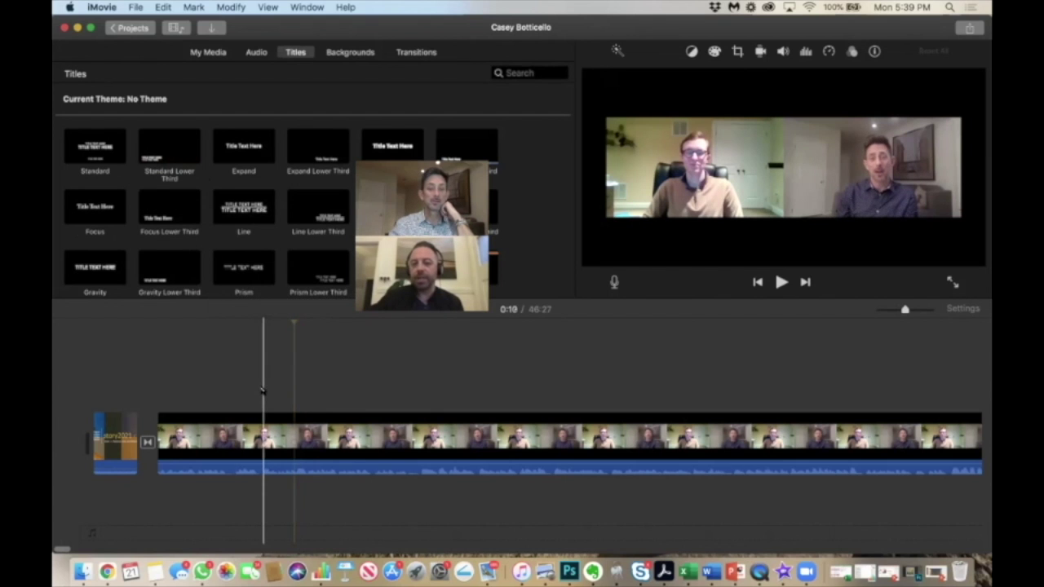
pyautogui.click(262, 391)
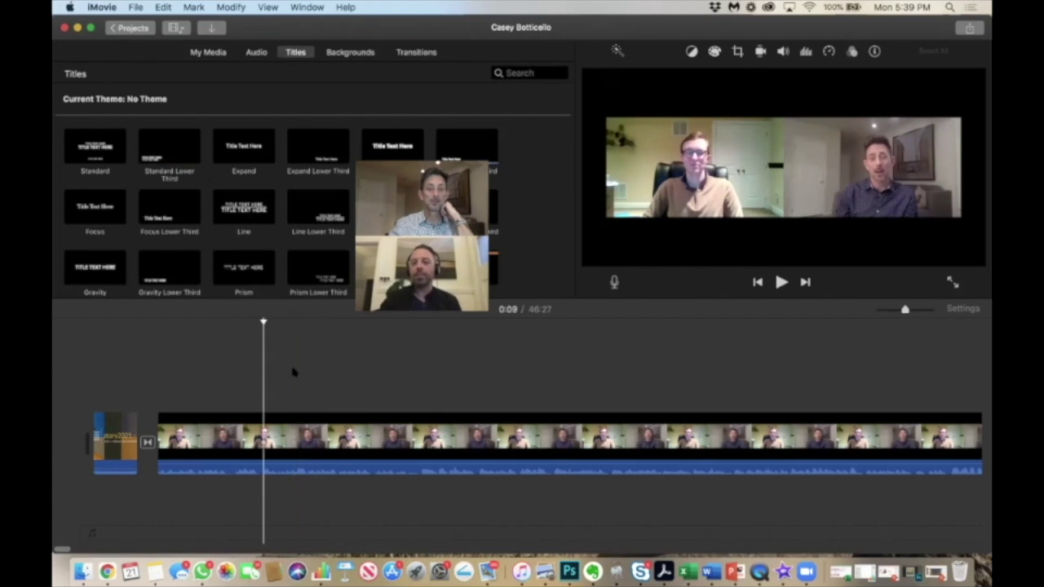
pyautogui.click(778, 282)
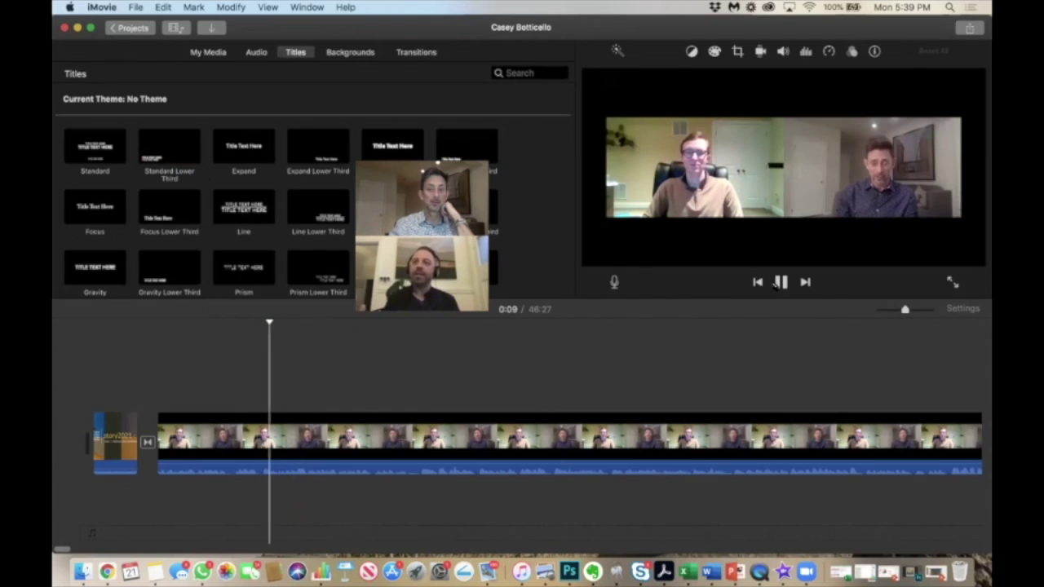
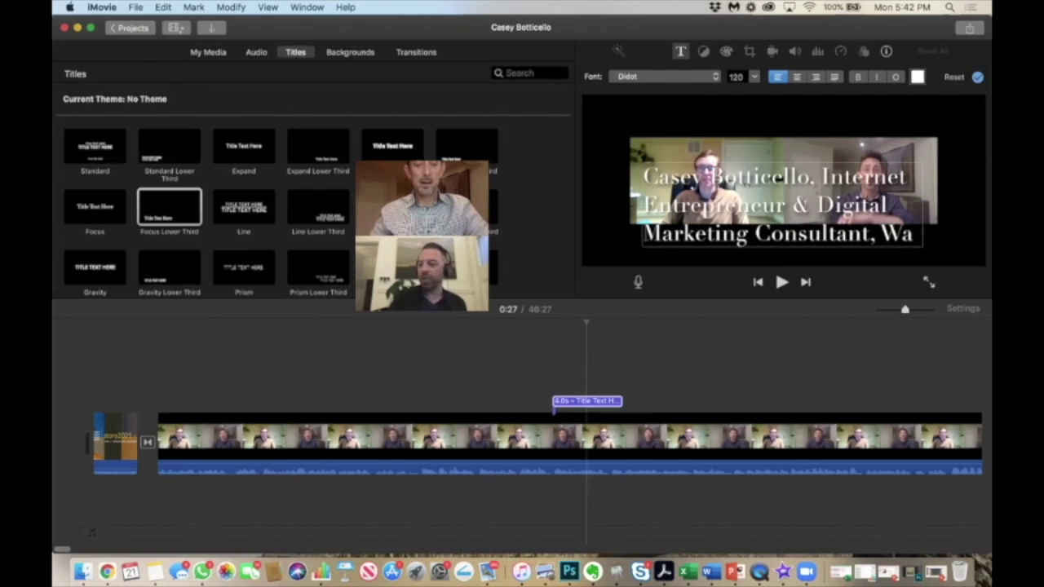
# Complete the guest's Focus Lower Third title text with the location Washington DC.
pyautogui.write('shin')
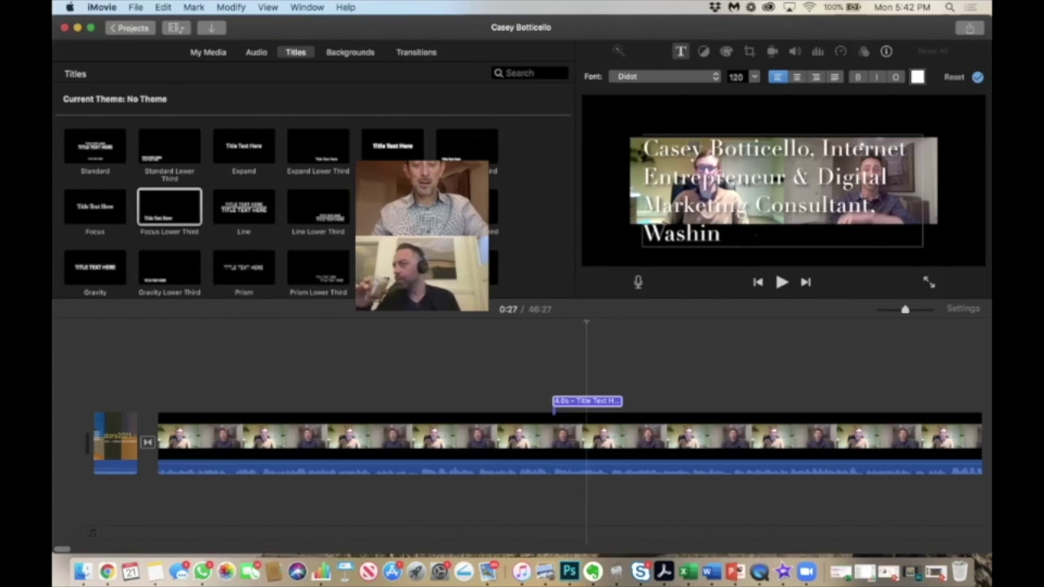
pyautogui.write('gton DC')
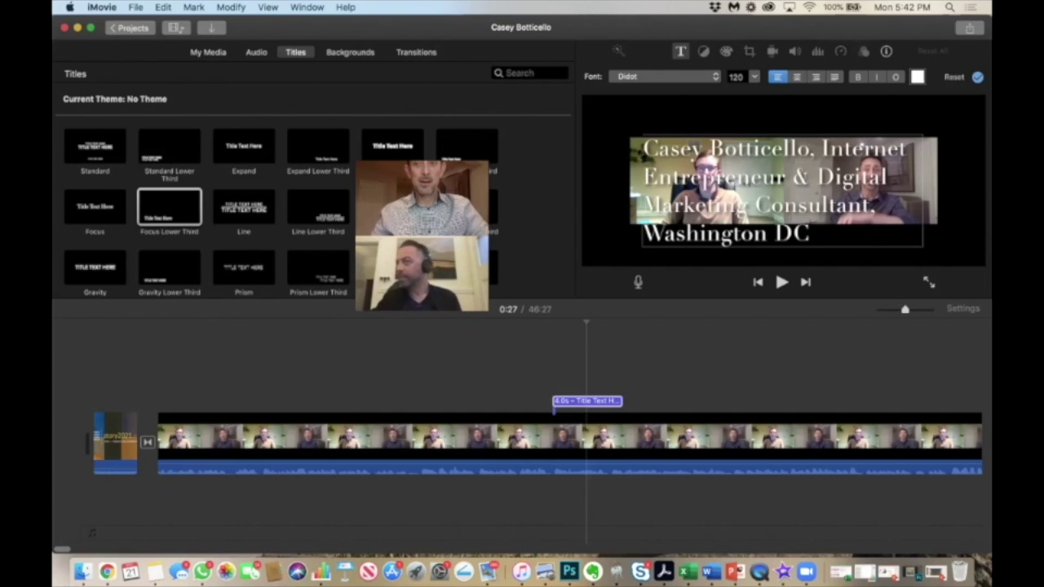
# Change the whole title text to Helvetica Neue and reduce its size so it fits beneath the video image.
pyautogui.moveTo(809, 234); pyautogui.dragTo(642, 147)
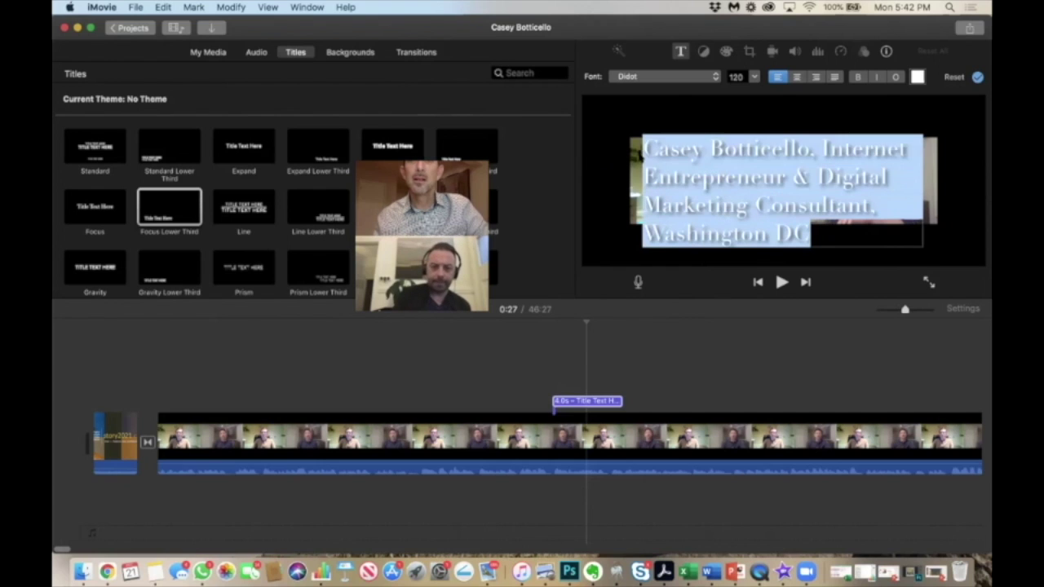
pyautogui.click(715, 77)
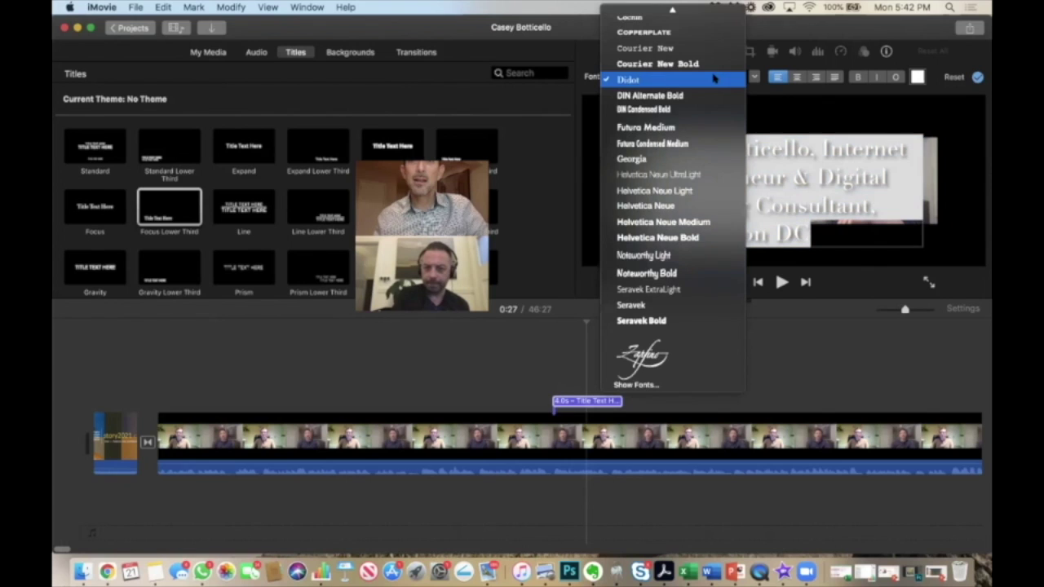
pyautogui.click(703, 205)
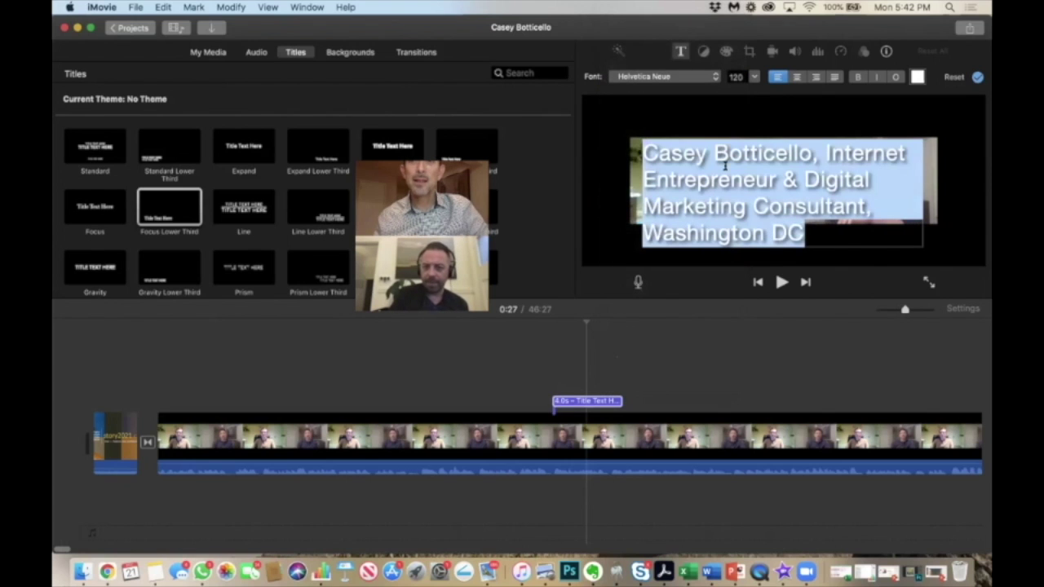
pyautogui.click(754, 78)
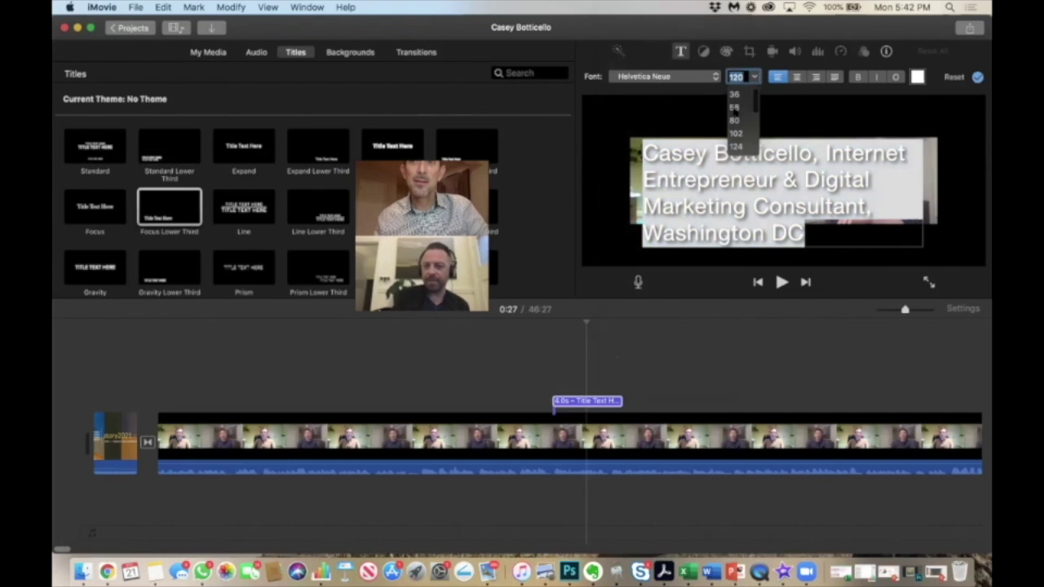
pyautogui.click(734, 107)
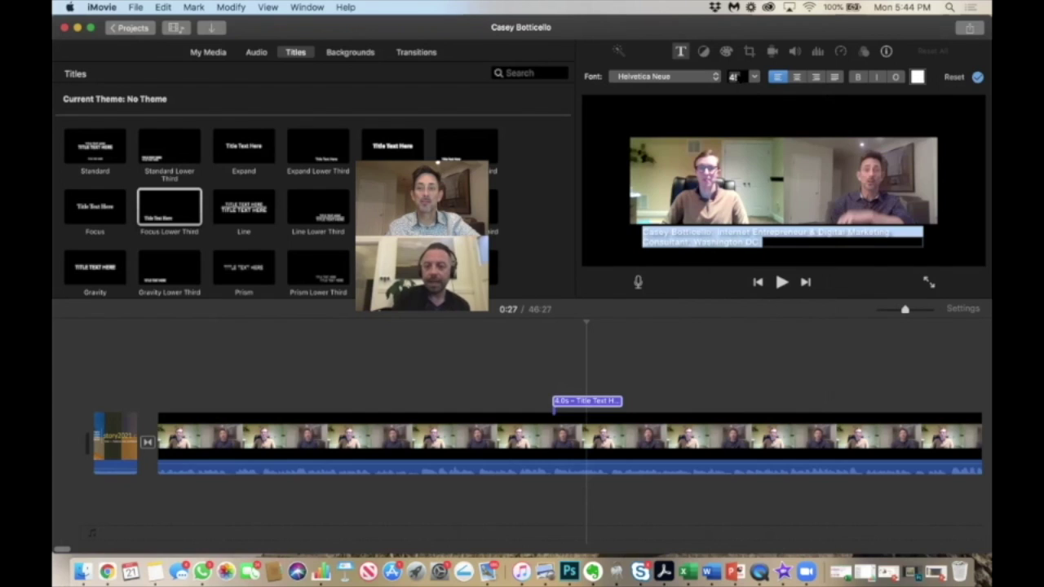
# Extend the lower-third title to 10.2 s on the timeline, and play the movie from about 0:19 to check it.
pyautogui.click(604, 402)
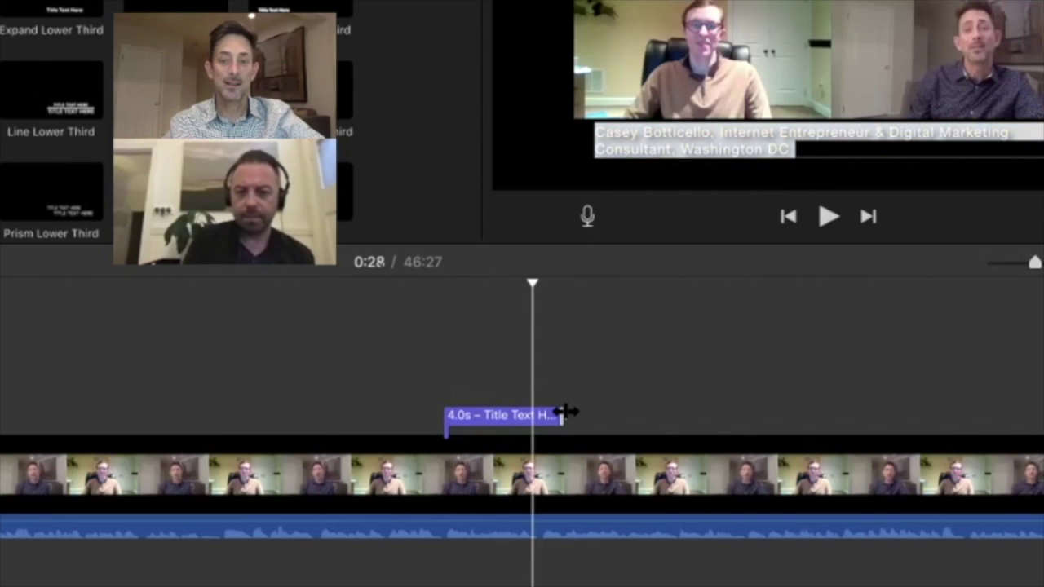
pyautogui.moveTo(564, 412); pyautogui.dragTo(725, 412)
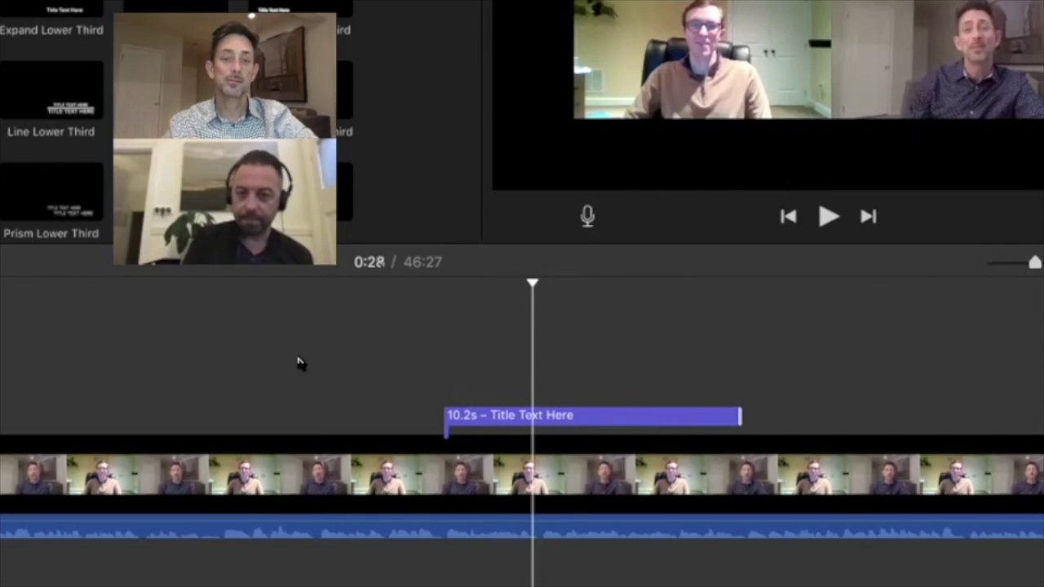
pyautogui.click(263, 462)
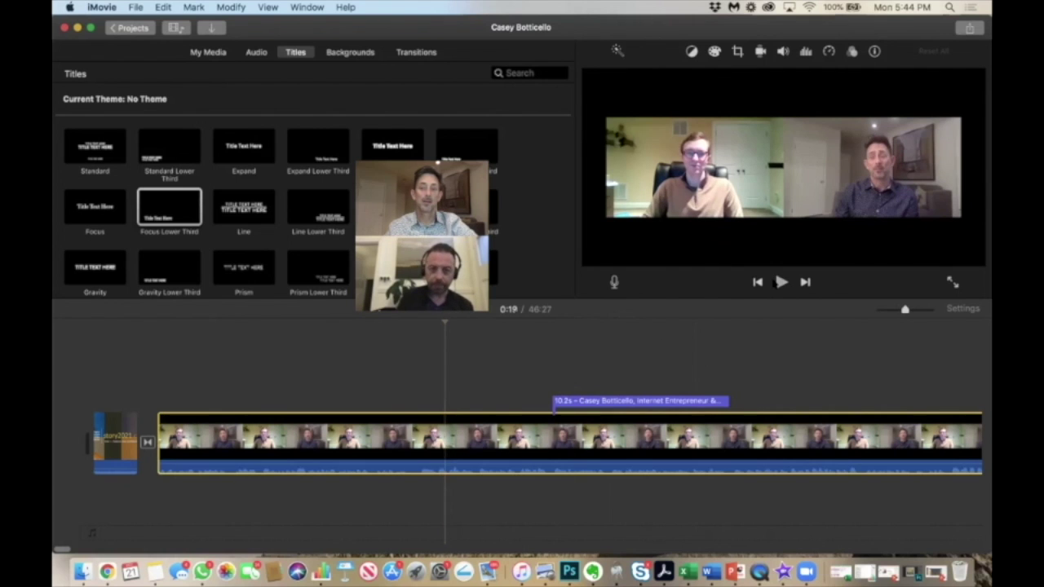
pyautogui.click(779, 281)
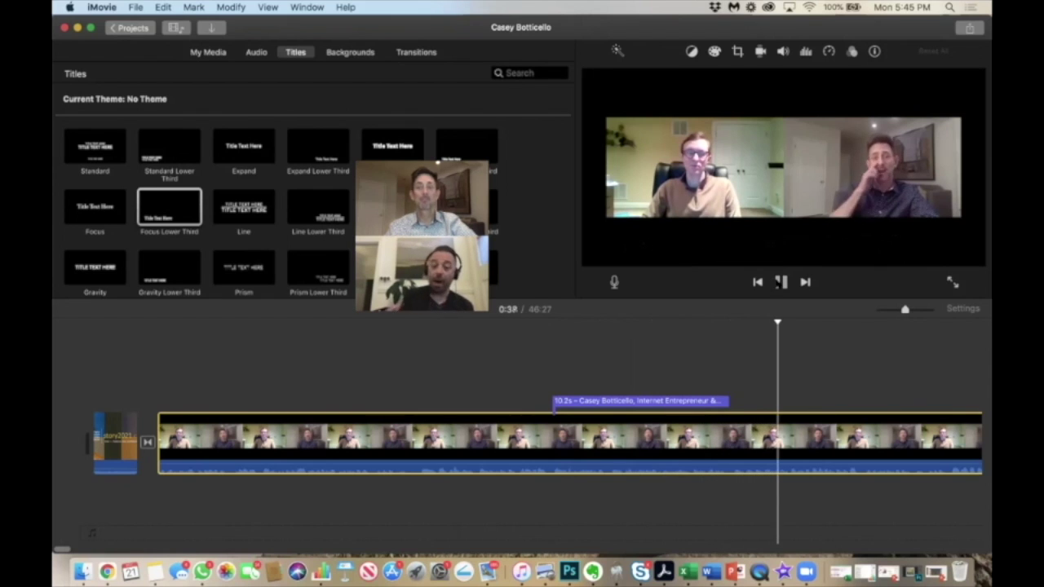
pyautogui.press('space')
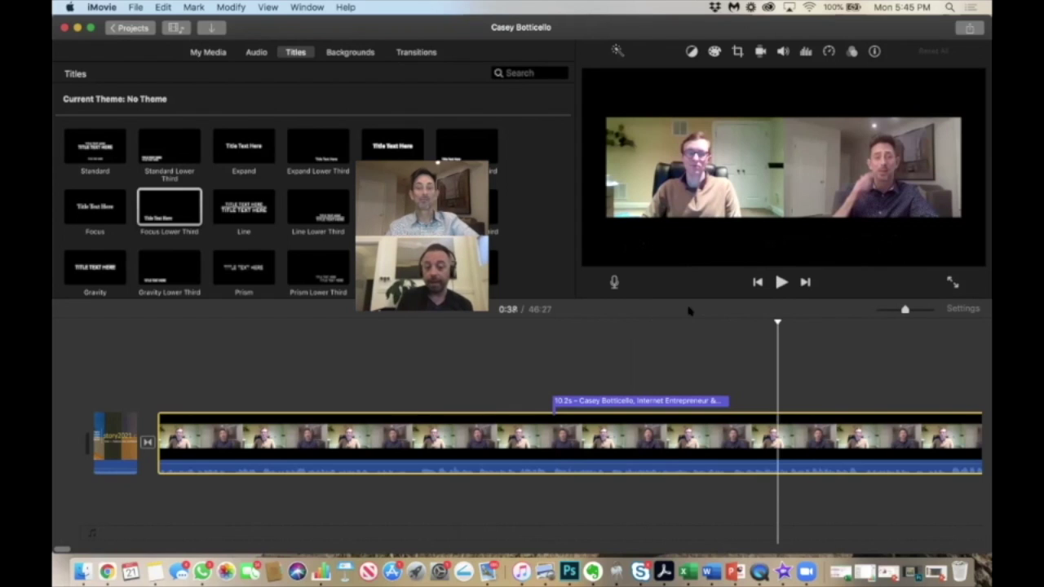
# Move the lower-third title about 3 seconds earlier on the timeline.
pyautogui.doubleClick(659, 401)
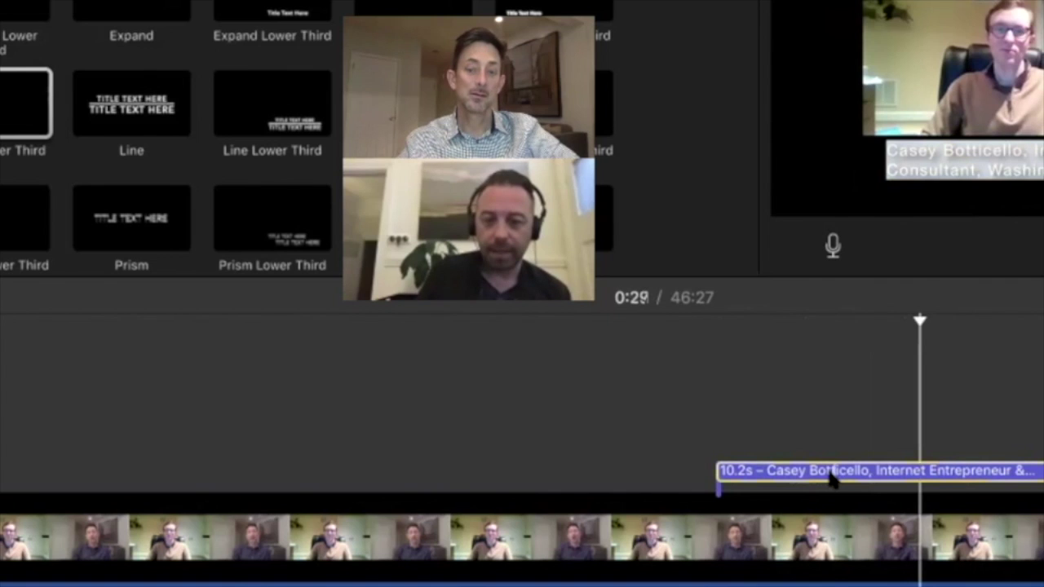
pyautogui.click(832, 480)
pyautogui.moveTo(810, 477); pyautogui.dragTo(740, 466)
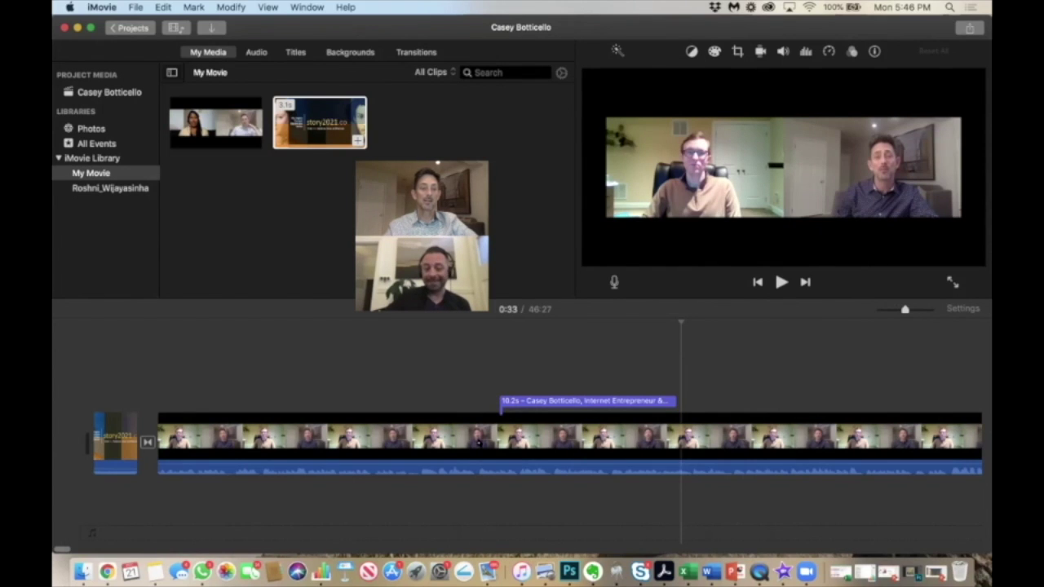
pyautogui.click(110, 445)
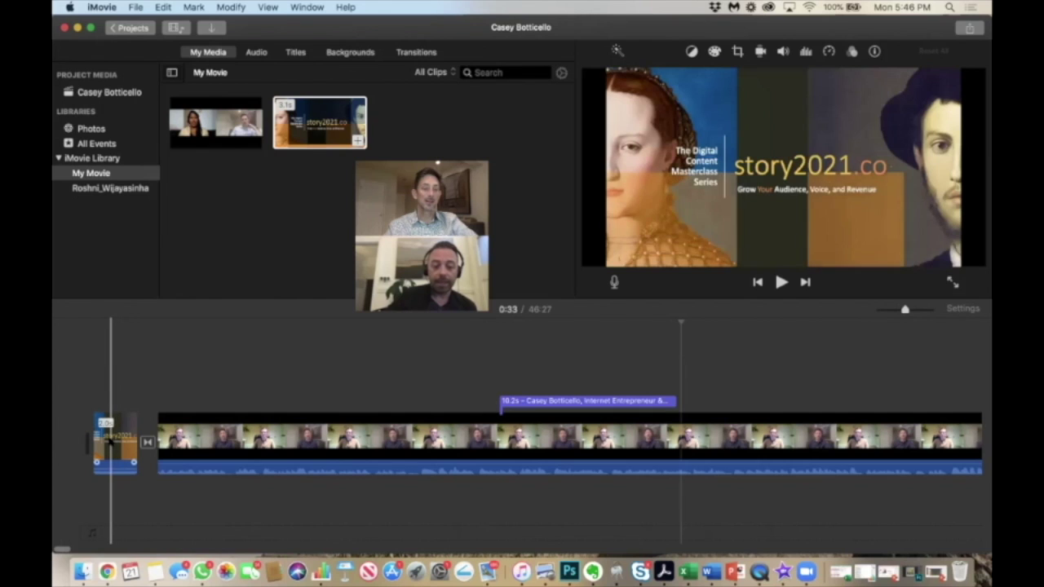
# Copy the story2021.co intro clip from the start of the timeline and paste it after the interview at the movie's end.
pyautogui.click(110, 441)
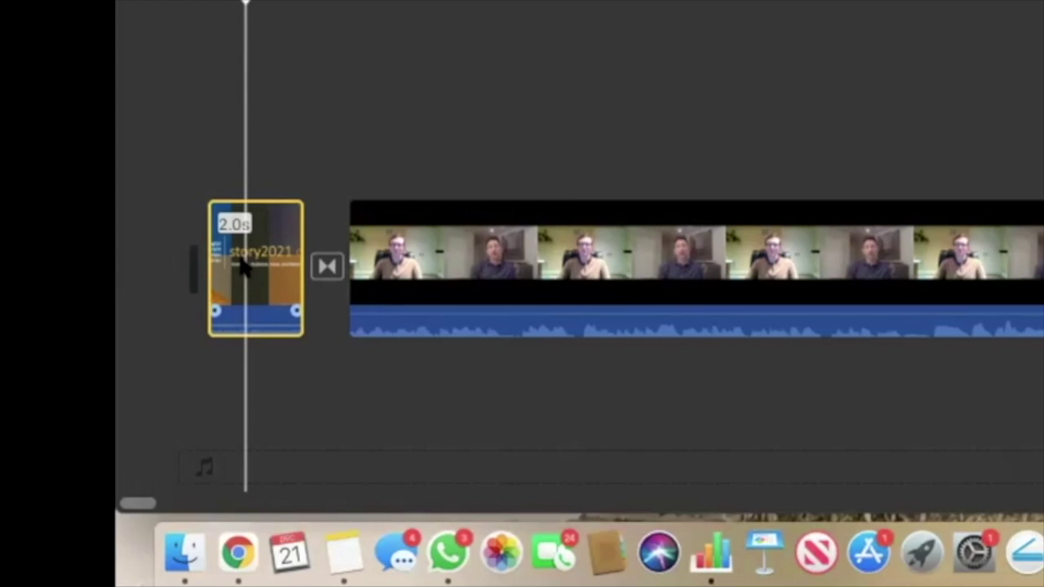
pyautogui.rightClick(108, 442)
pyautogui.click(287, 164)
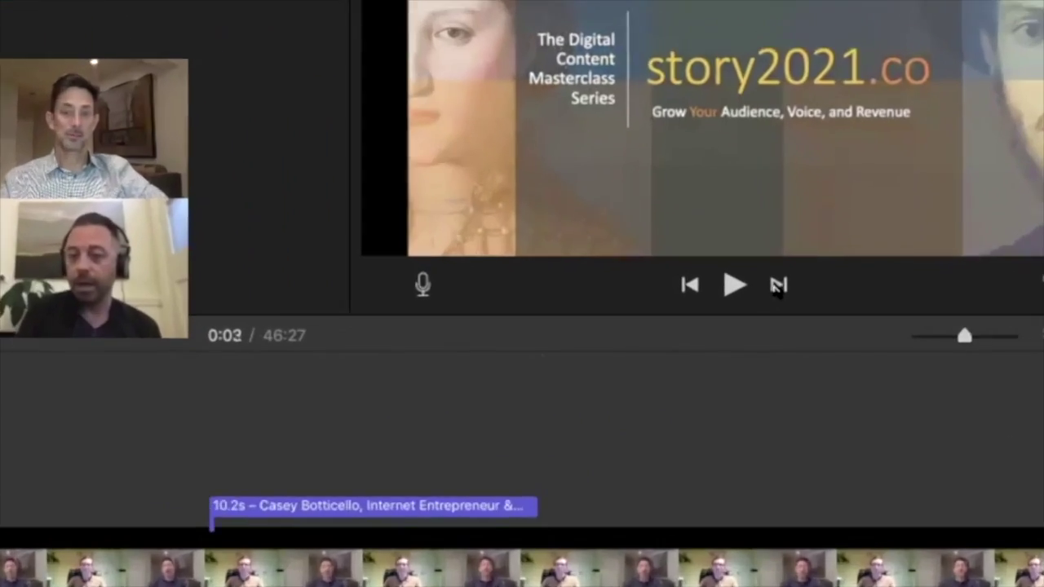
pyautogui.click(733, 296)
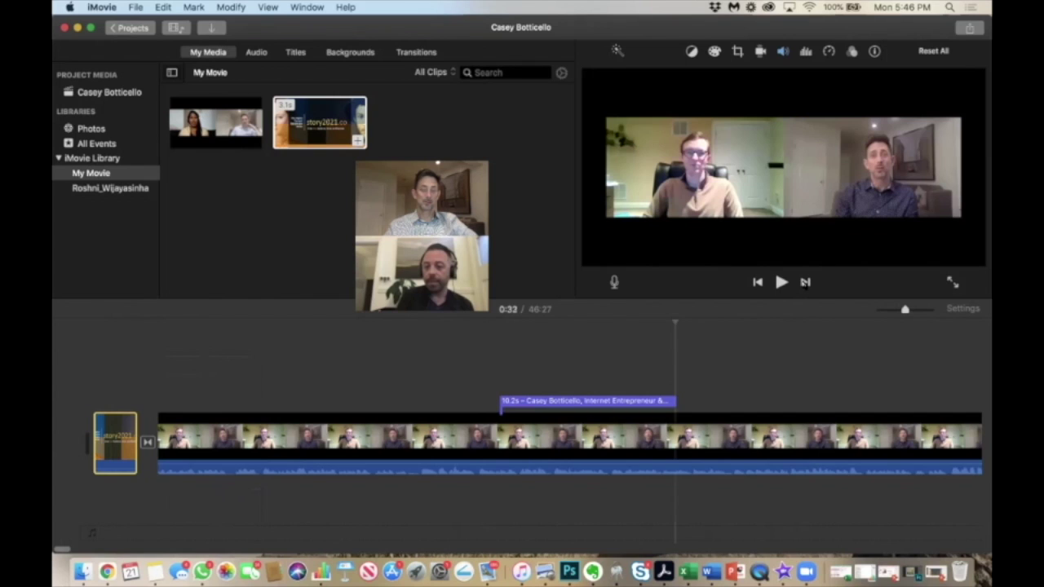
pyautogui.click(805, 283)
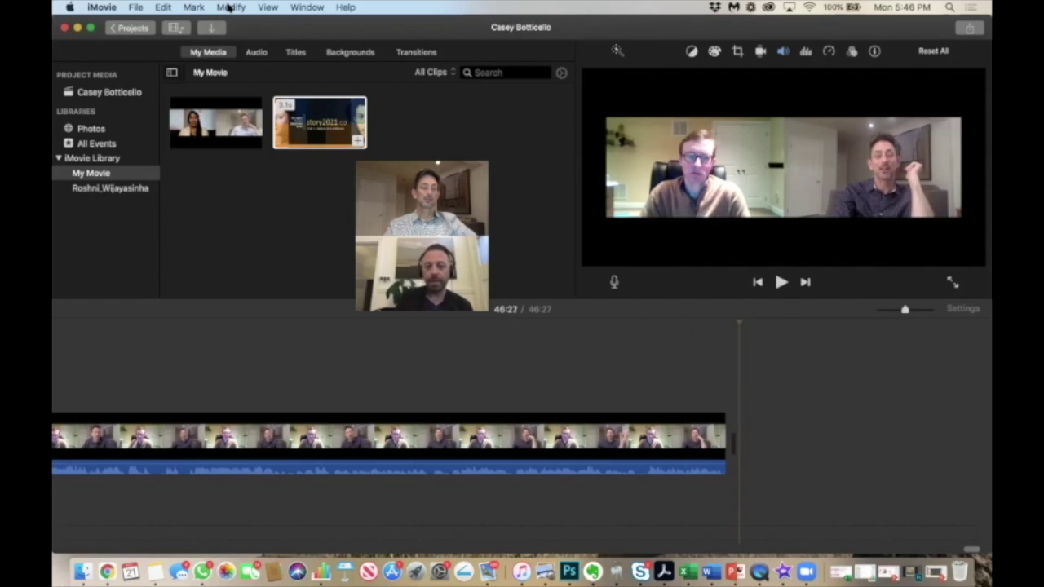
pyautogui.click(164, 7)
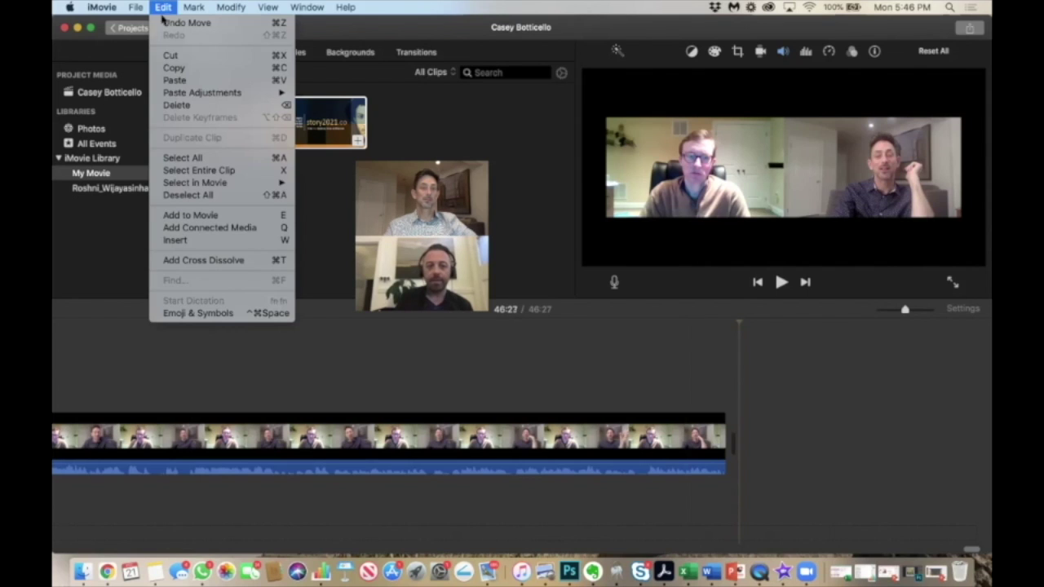
pyautogui.click(176, 81)
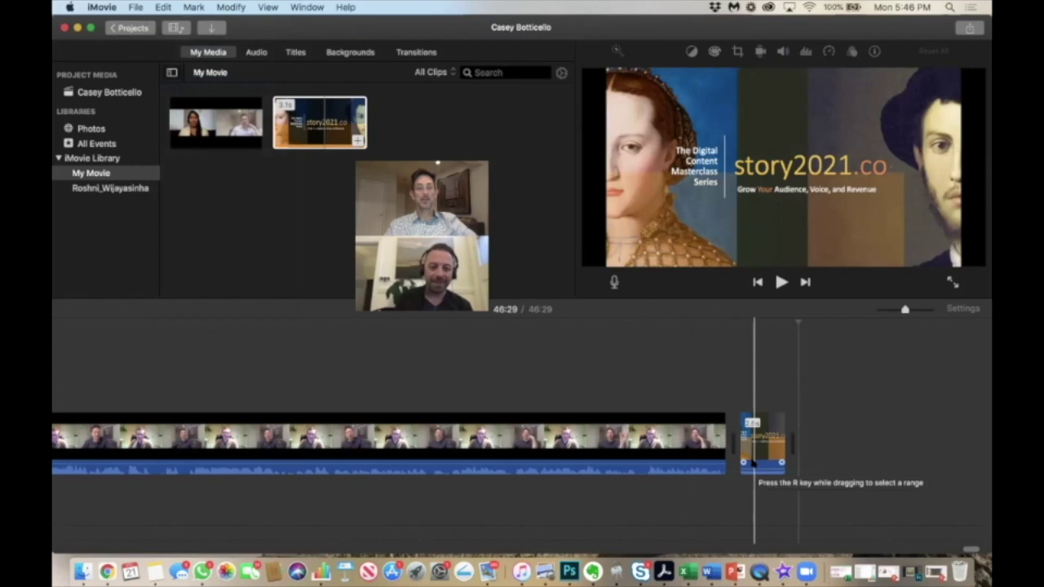
# Add a Cross Blur transition between the interview and the closing story2021.co clip, and play the ending.
pyautogui.click(420, 52)
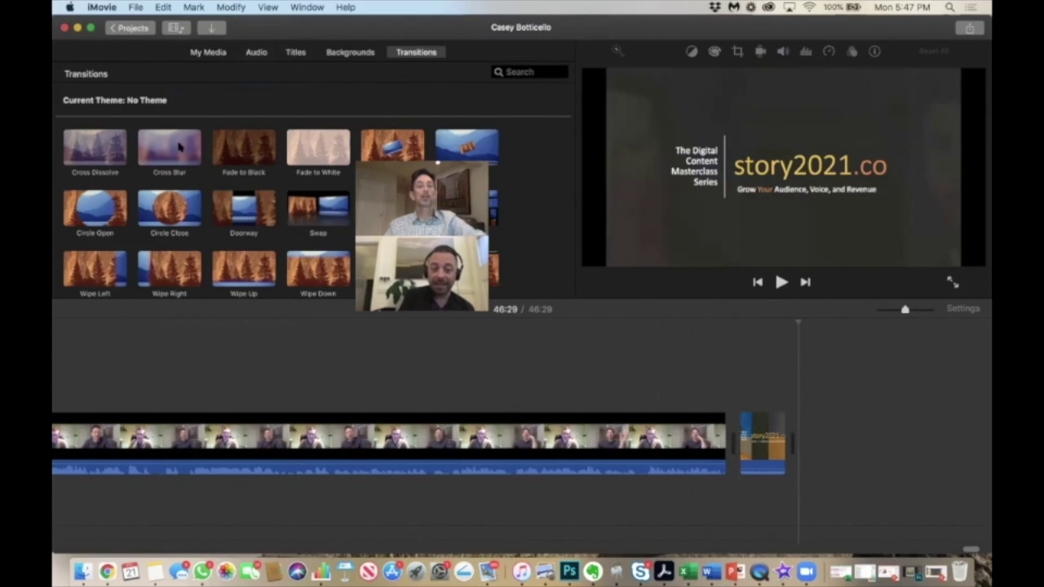
pyautogui.moveTo(166, 147); pyautogui.dragTo(716, 432)
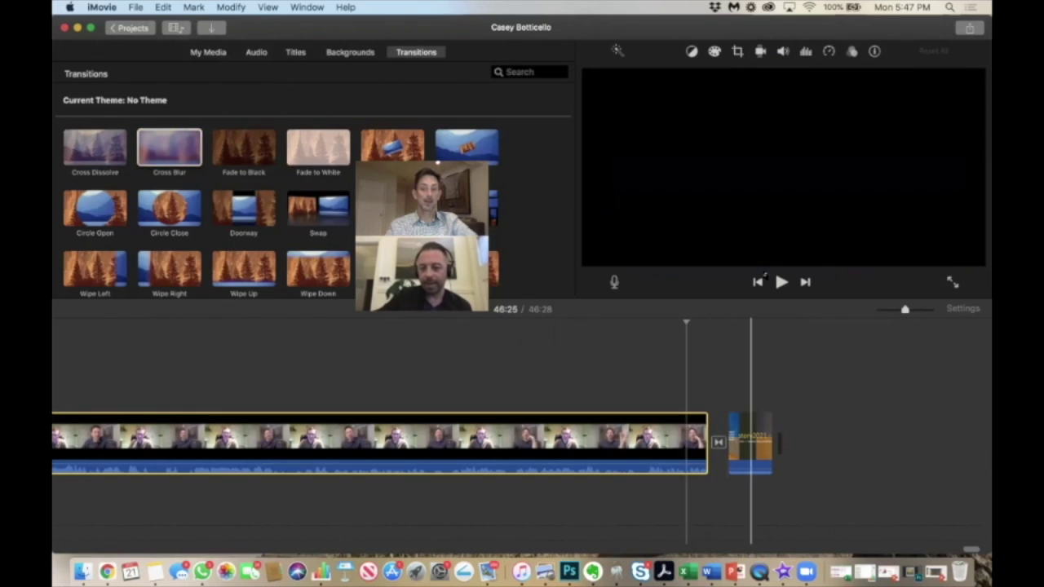
pyautogui.click(781, 281)
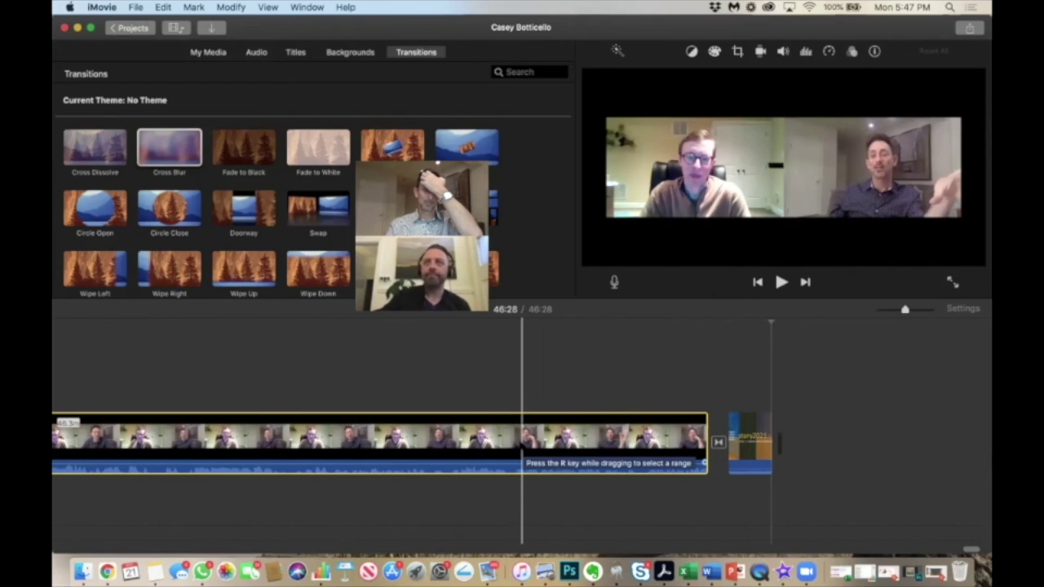
# Play the last seconds of the interview repeatedly, starting from about 46:15, to find where the conversation should be cut.
pyautogui.click(522, 449)
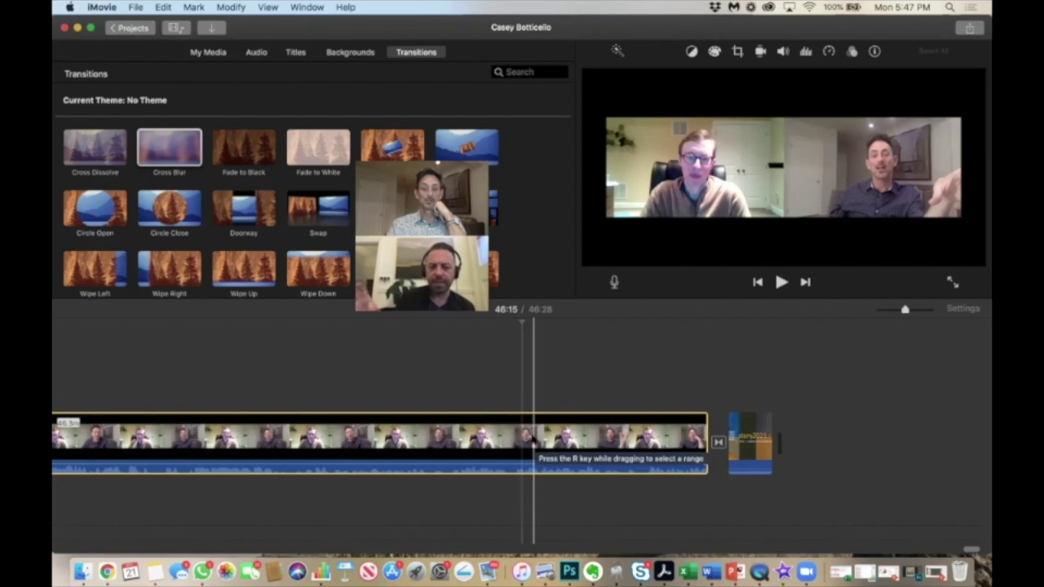
pyautogui.click(781, 282)
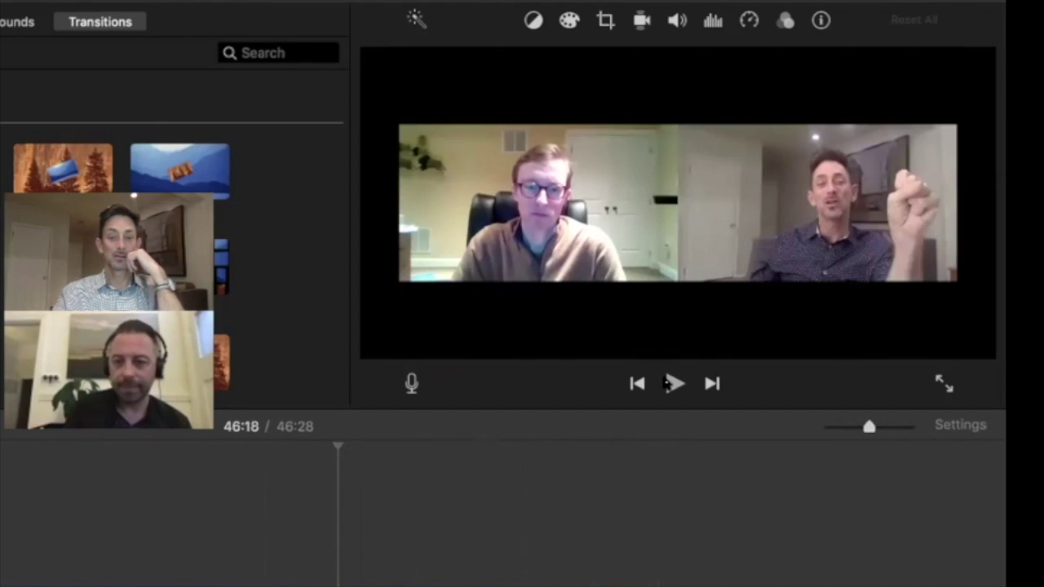
pyautogui.click(776, 282)
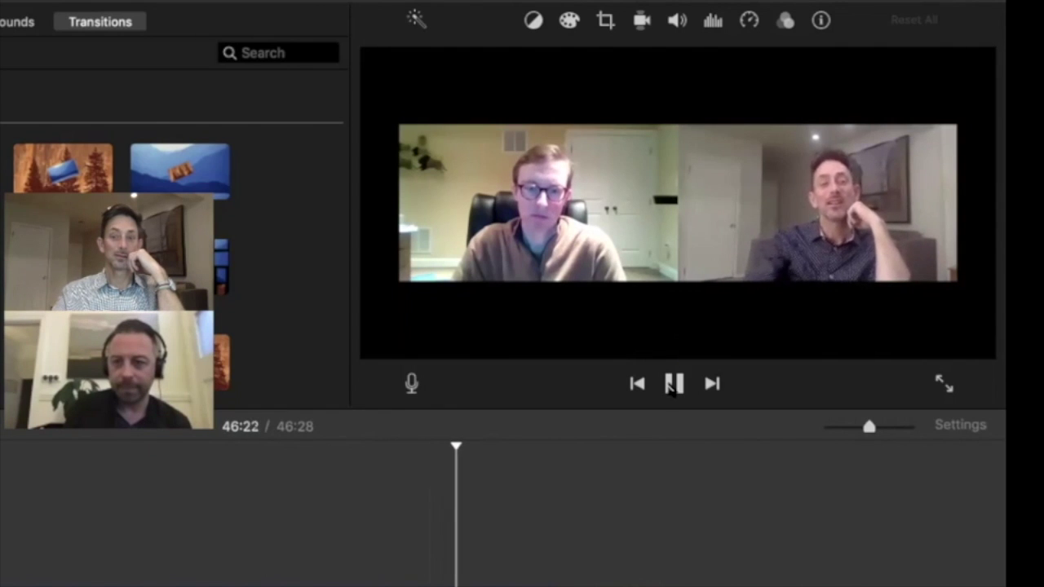
pyautogui.press('space')
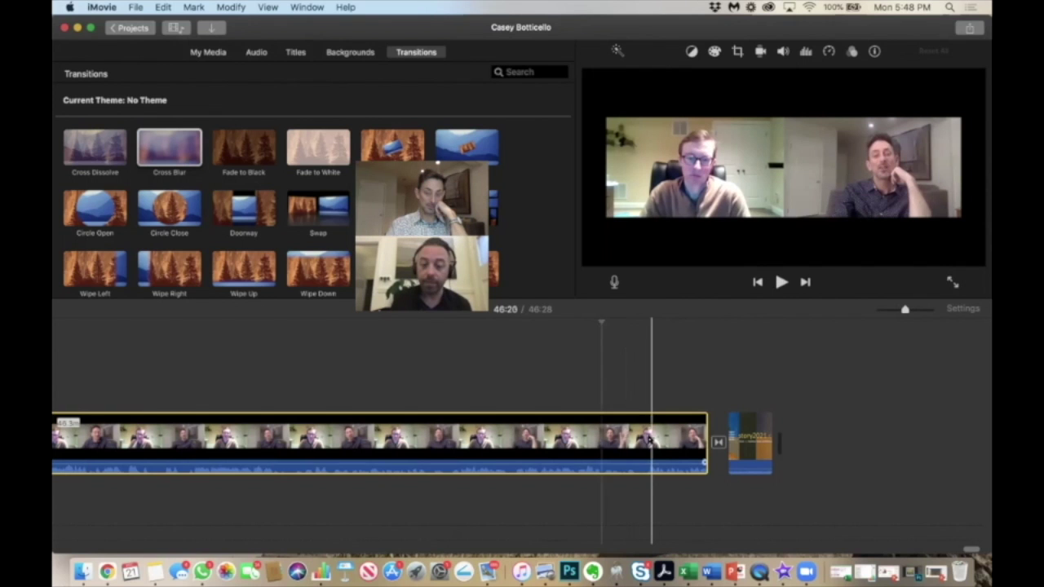
pyautogui.click(650, 440)
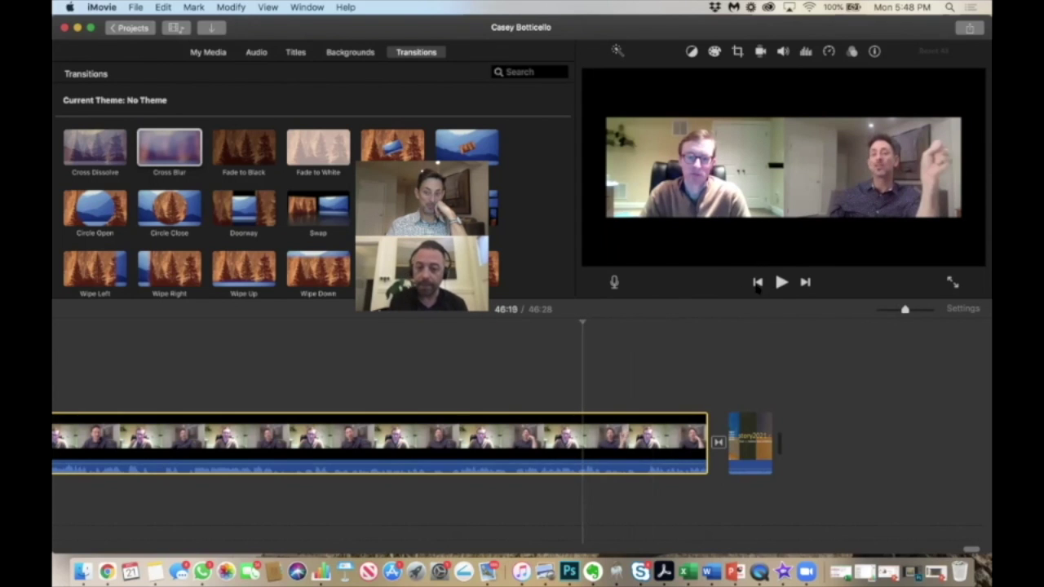
pyautogui.click(781, 281)
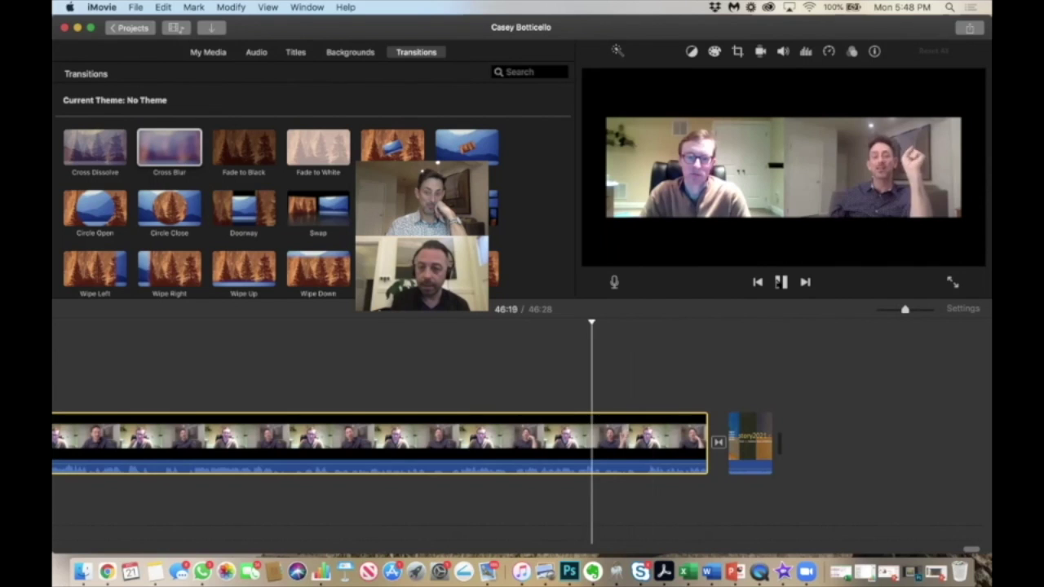
pyautogui.click(781, 281)
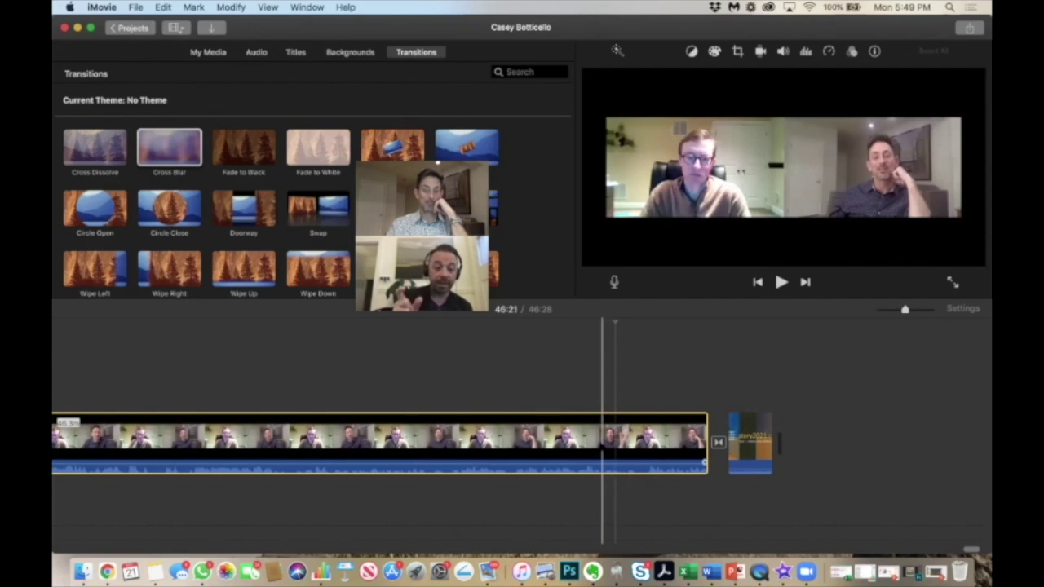
pyautogui.click(604, 343)
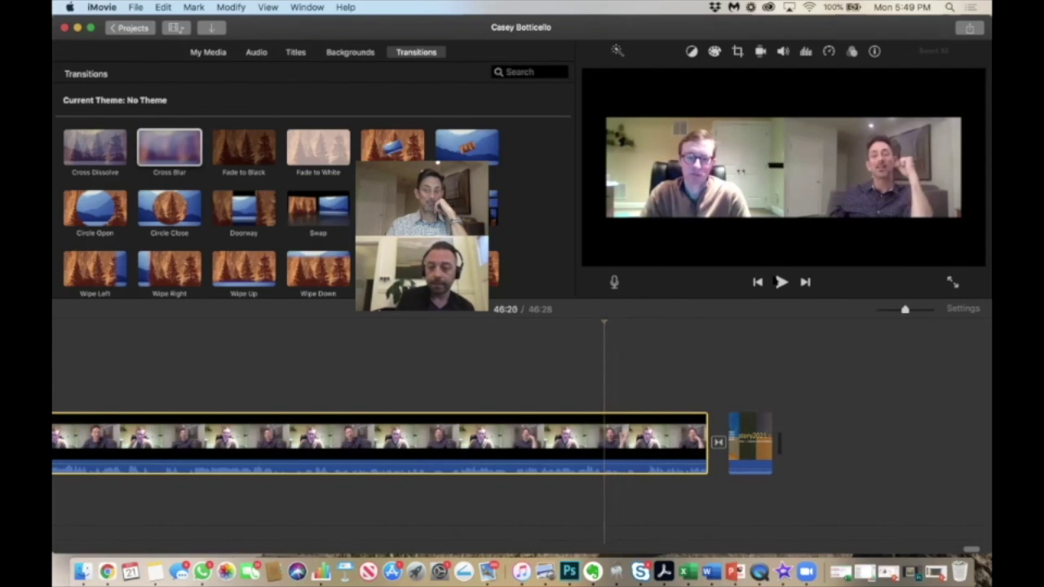
pyautogui.click(779, 281)
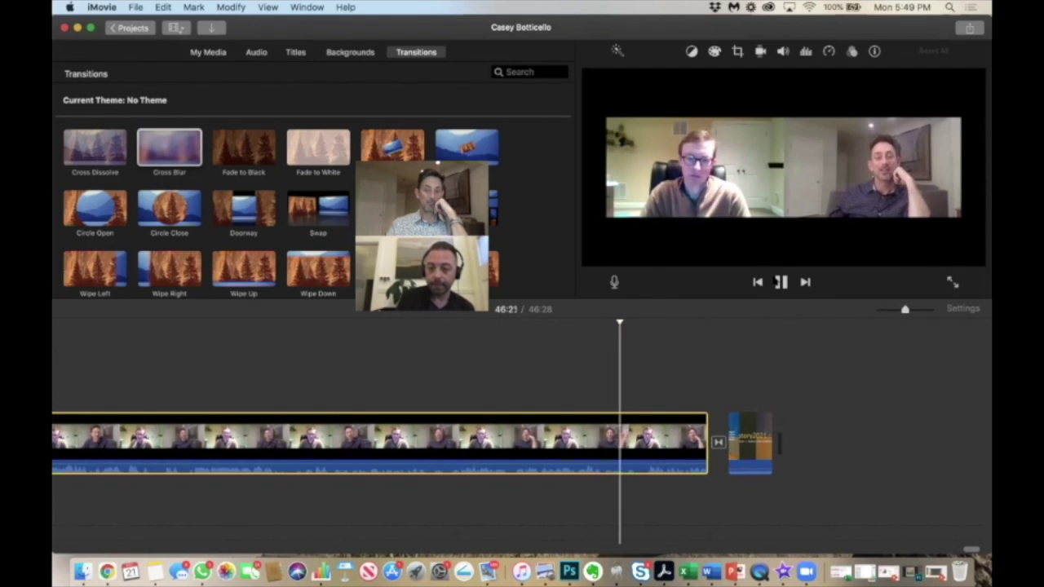
pyautogui.click(779, 281)
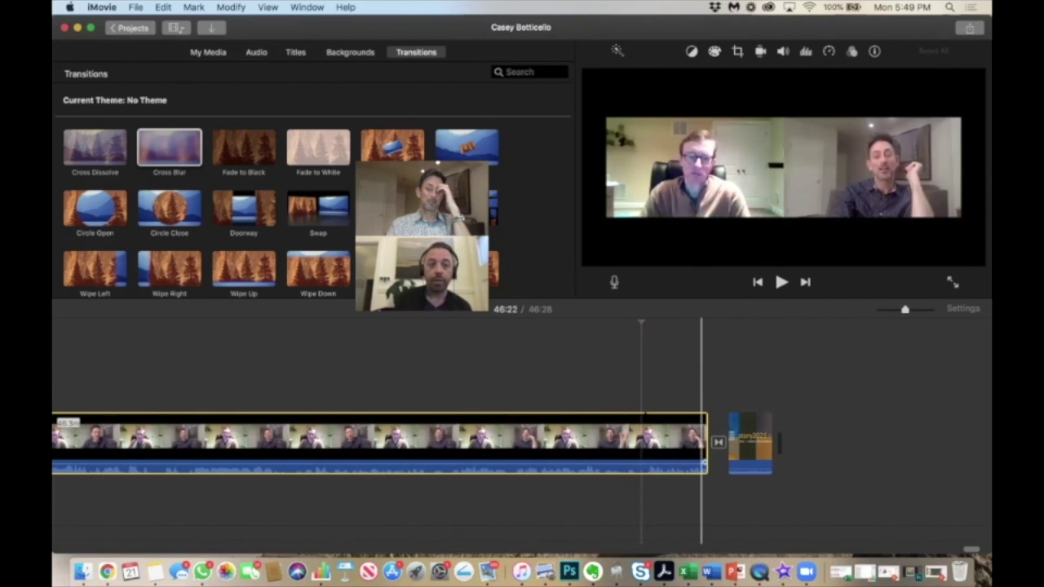
# Split the interview clip at 46:22, near its end.
pyautogui.click(642, 412)
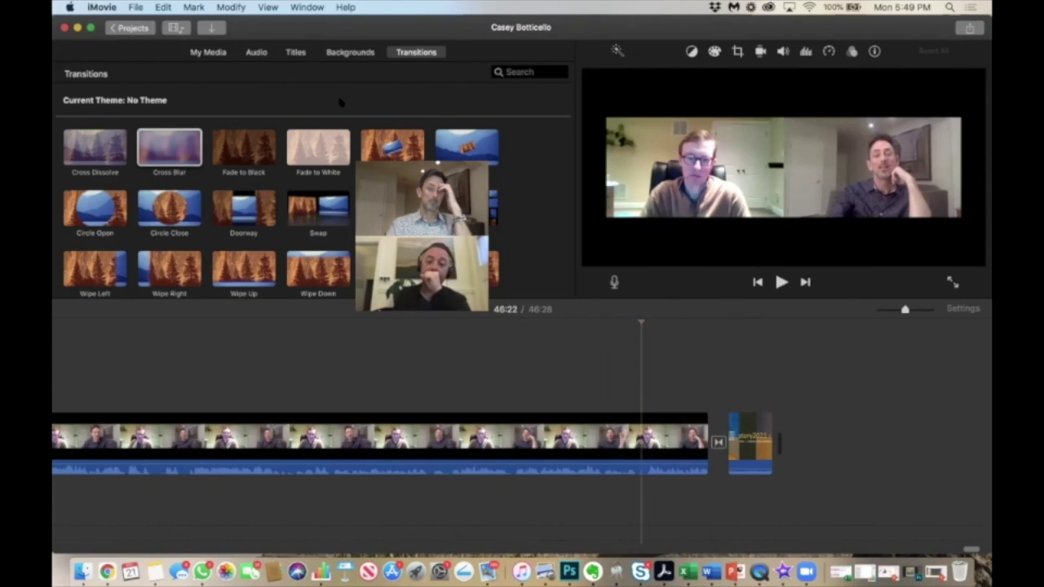
pyautogui.click(232, 8)
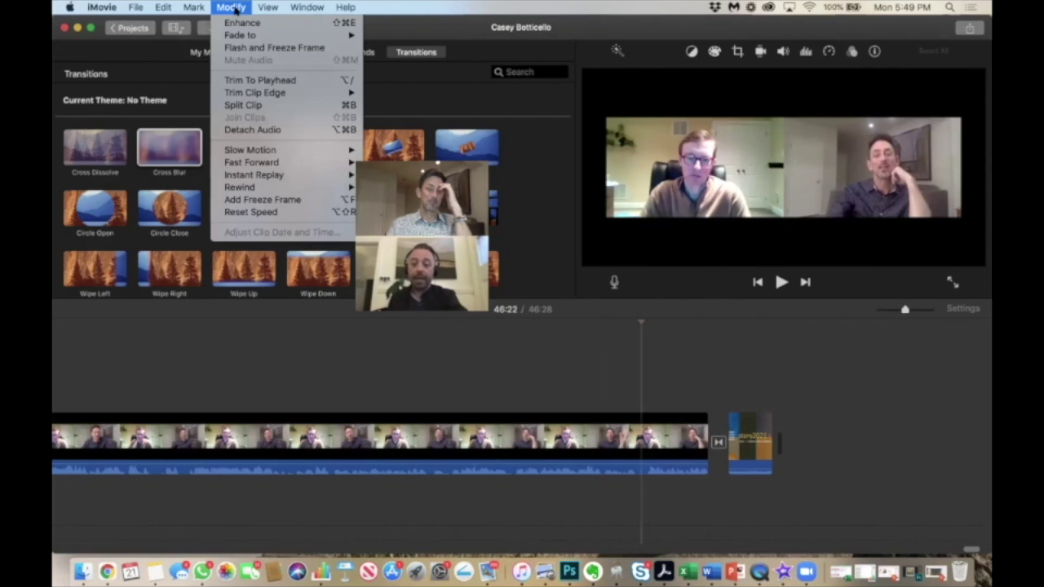
pyautogui.moveTo(267, 8)
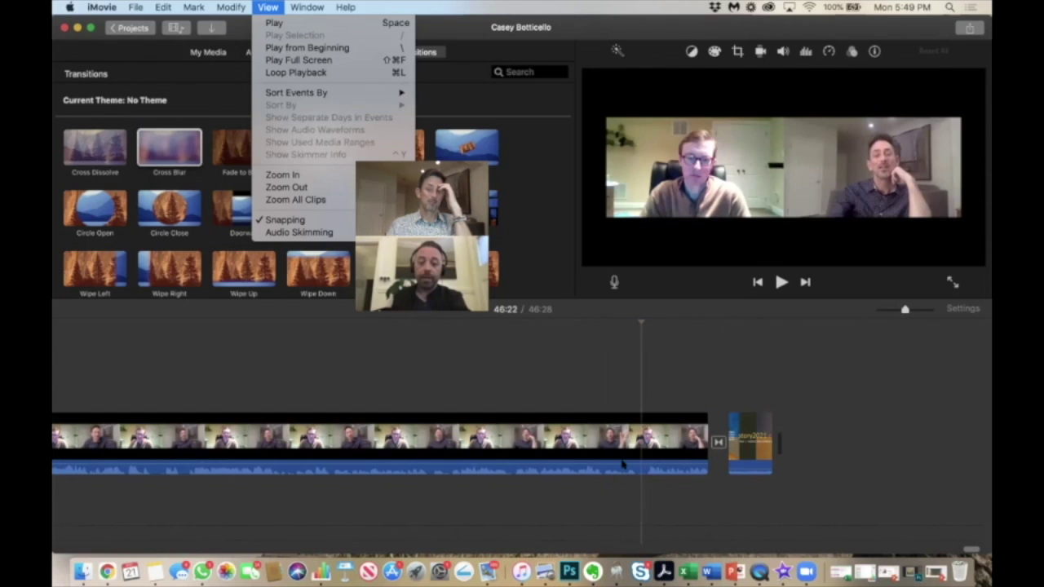
pyautogui.press('Escape')
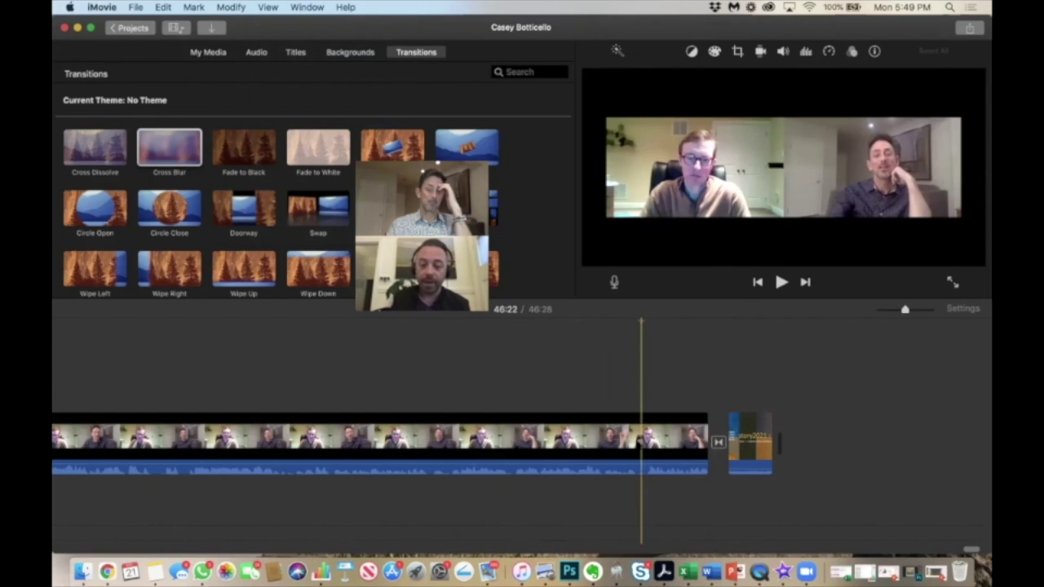
pyautogui.click(641, 441)
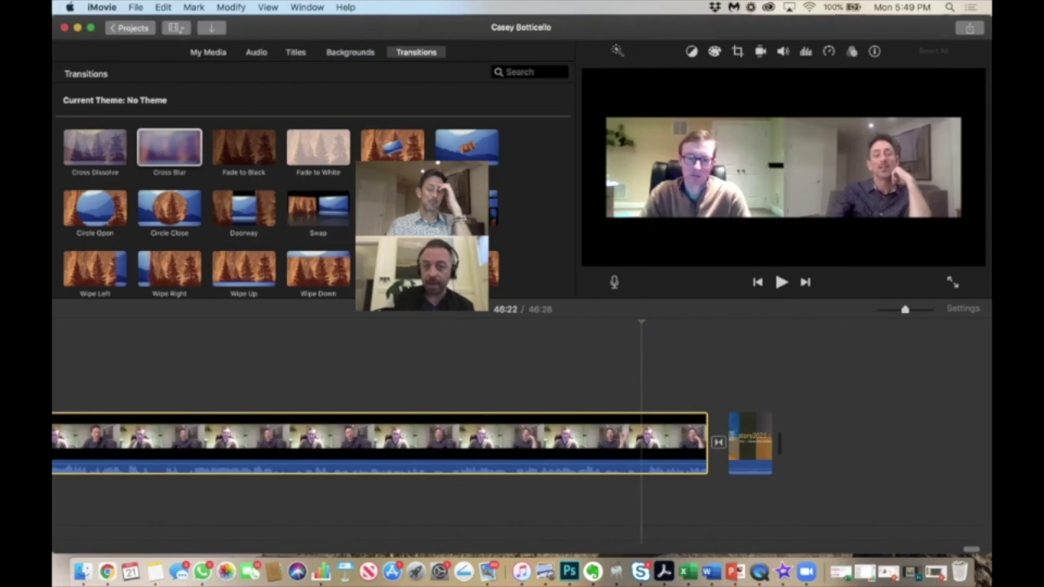
pyautogui.click(238, 7)
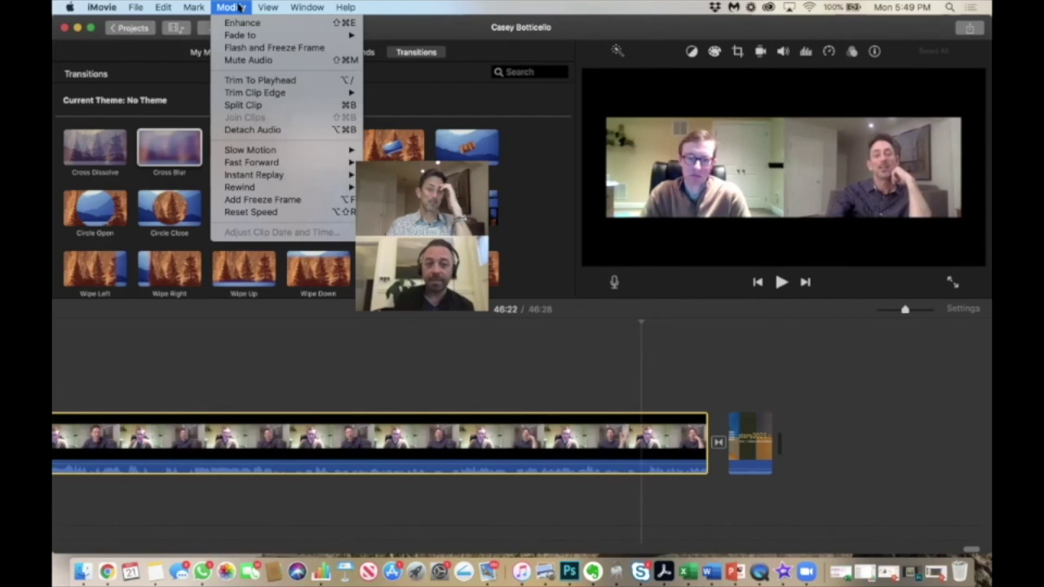
pyautogui.click(263, 105)
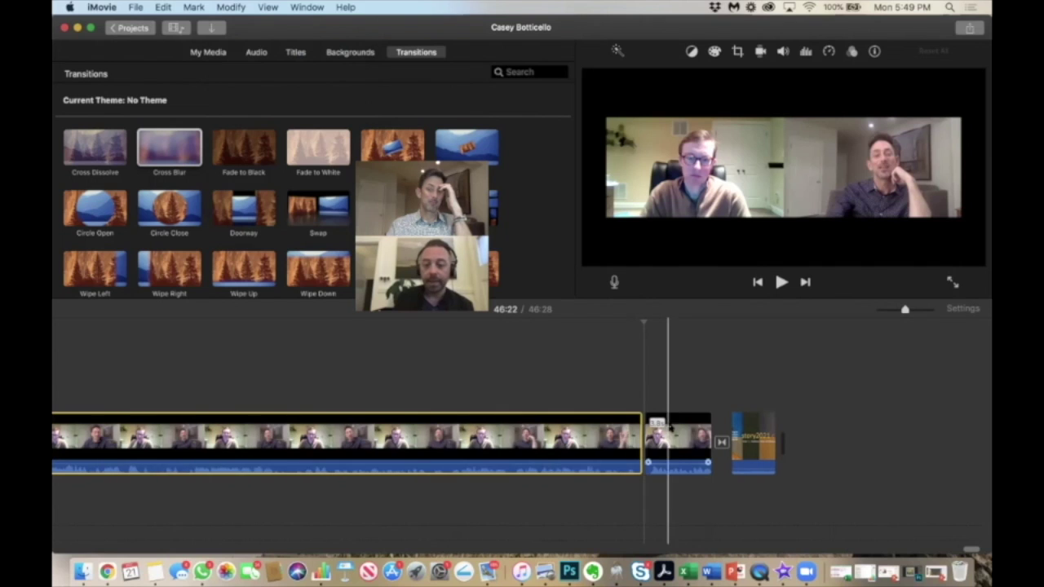
# Delete the short interview piece after the split, and play the ending from 46:19 to check the cut.
pyautogui.click(677, 441)
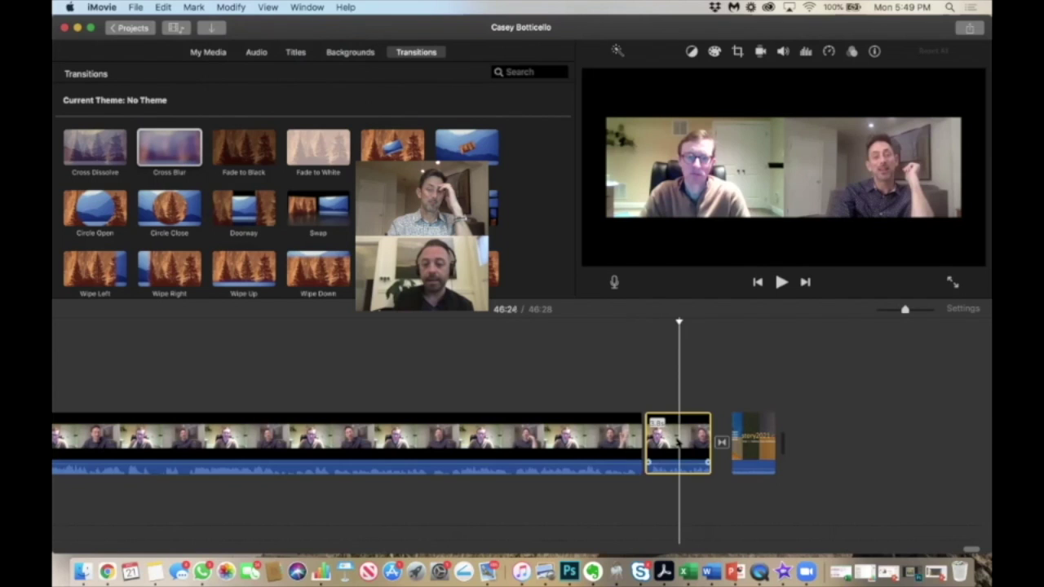
pyautogui.press('Delete')
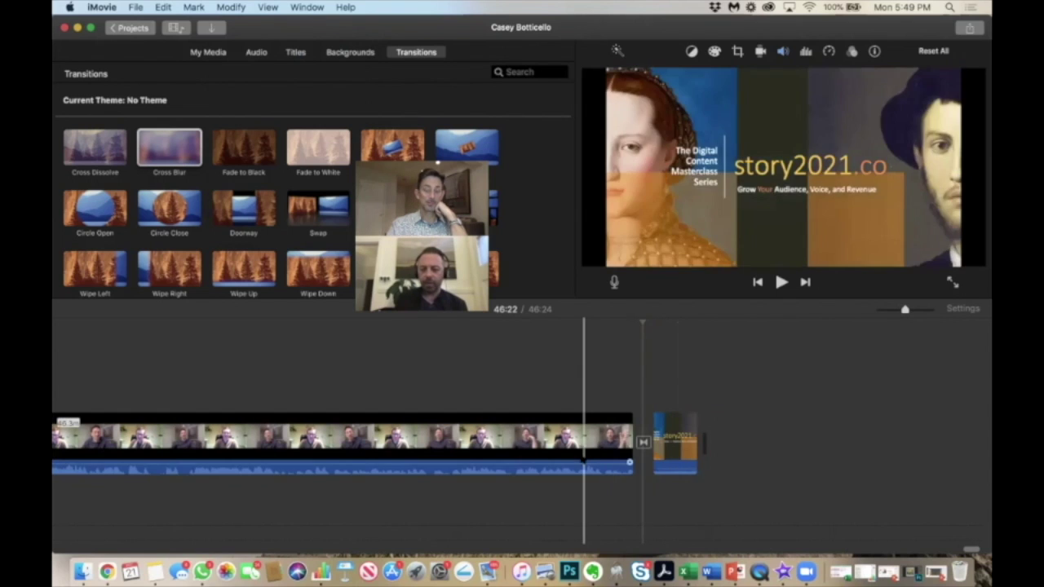
pyautogui.click(584, 445)
pyautogui.click(778, 283)
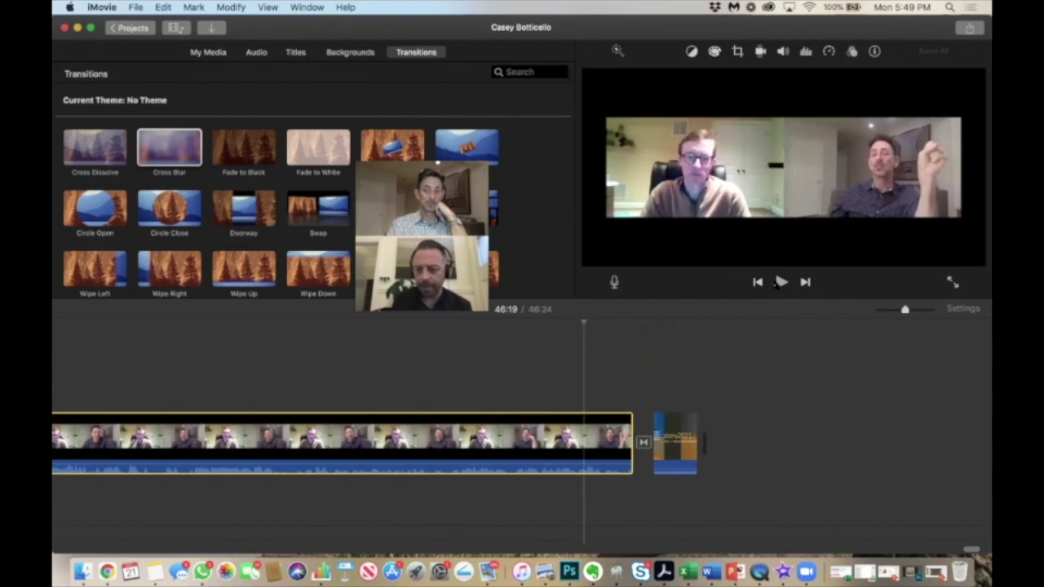